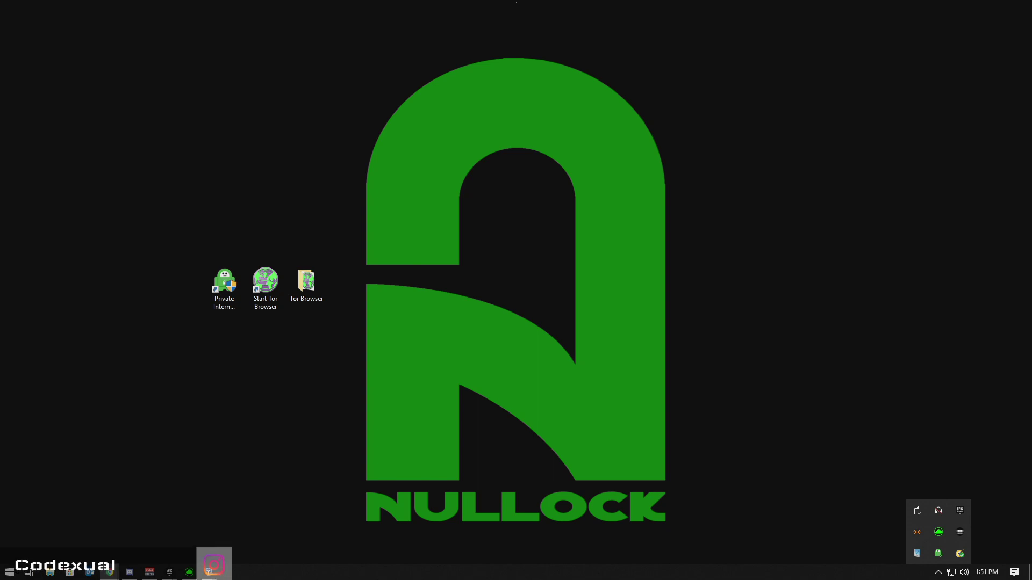
key(alt+Tab)
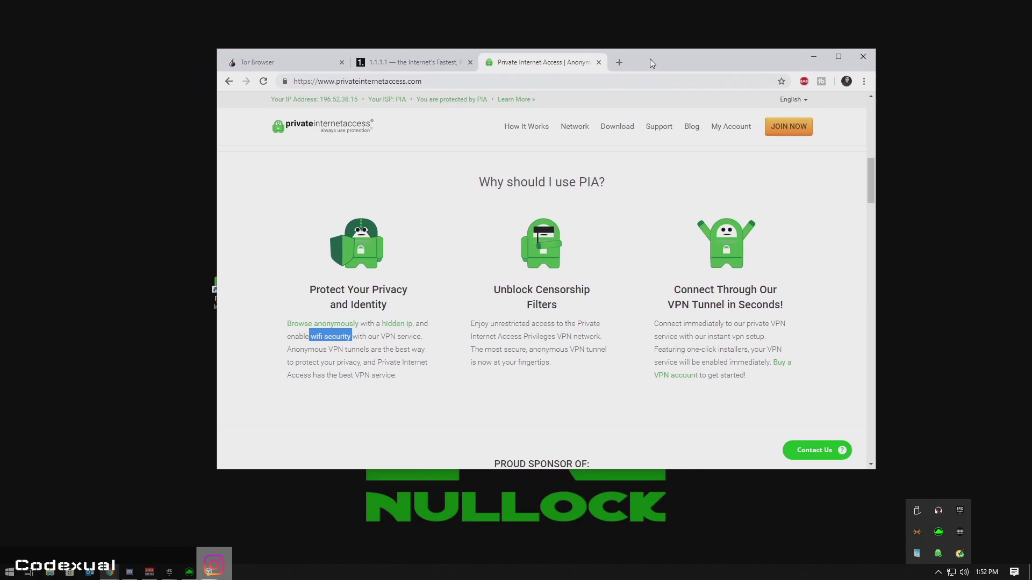
scroll(676, 356, up, 5)
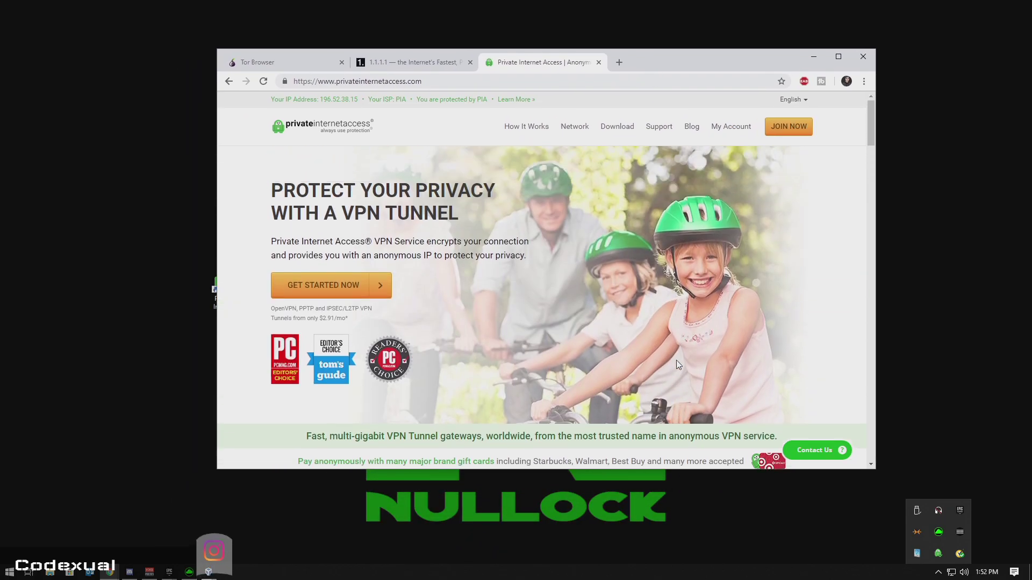
scroll(676, 360, down, 7)
scroll(451, 339, up, 2)
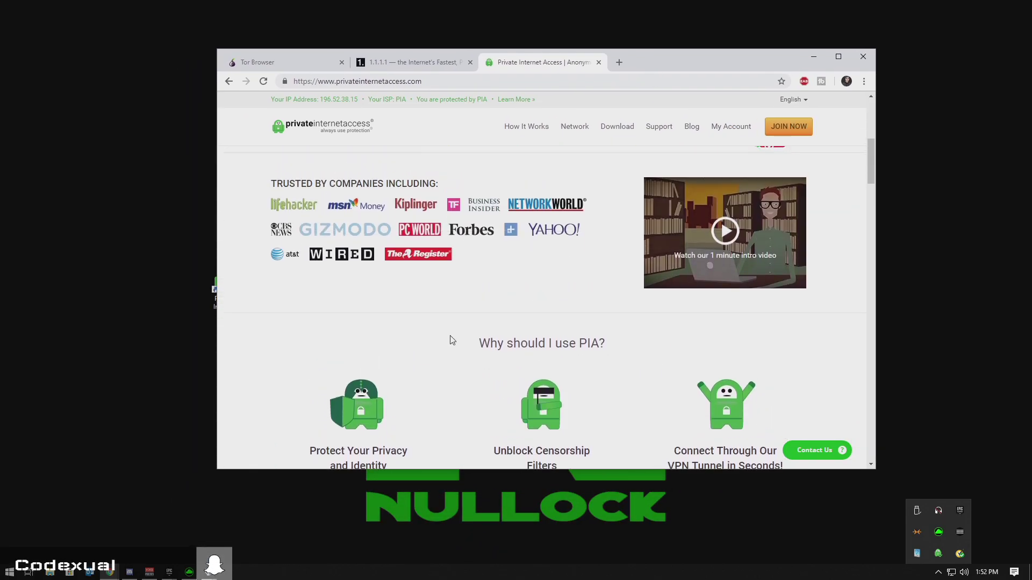
scroll(462, 217, down, 2)
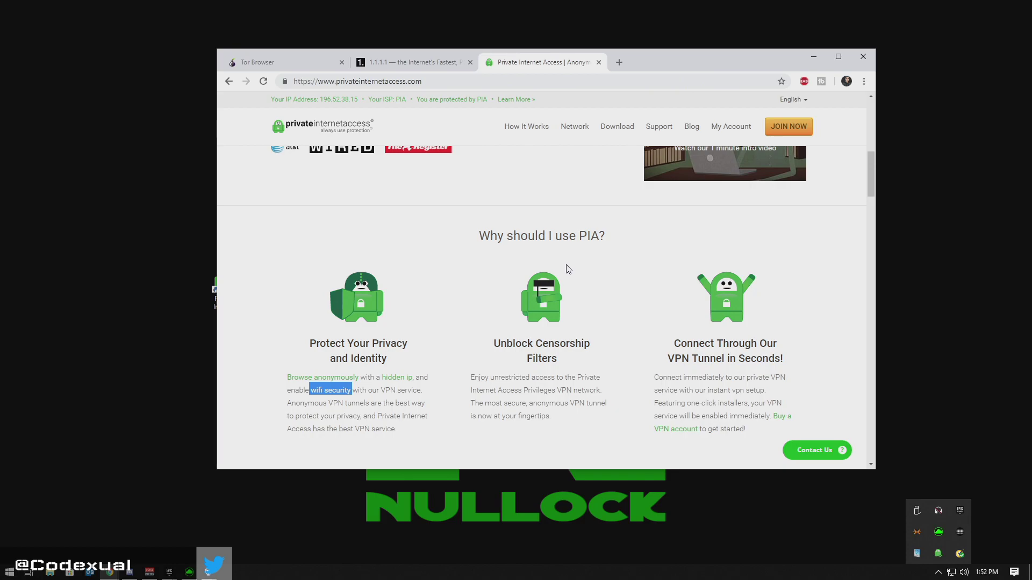
scroll(569, 268, down, 1)
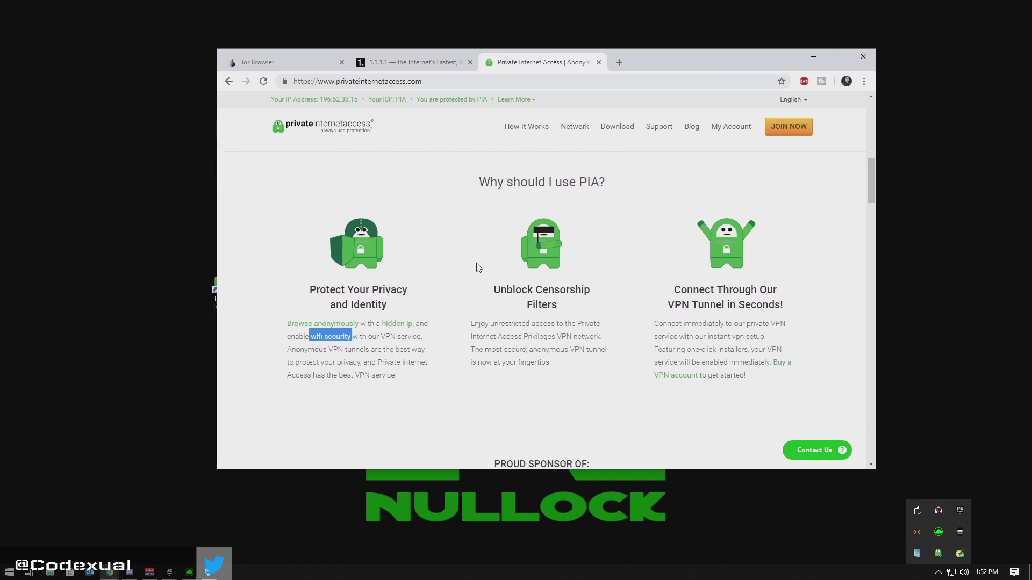
click(314, 340)
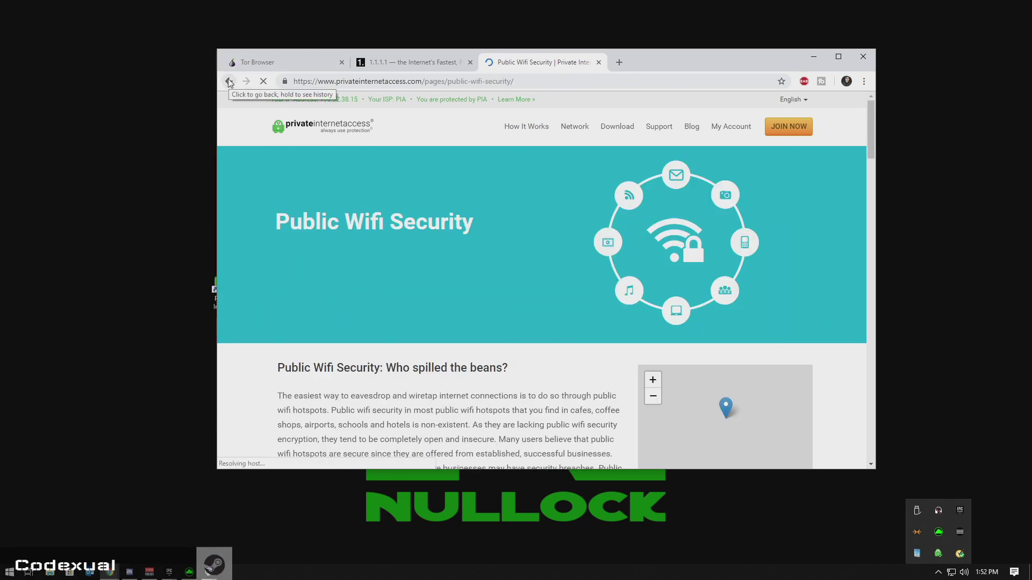
click(228, 81)
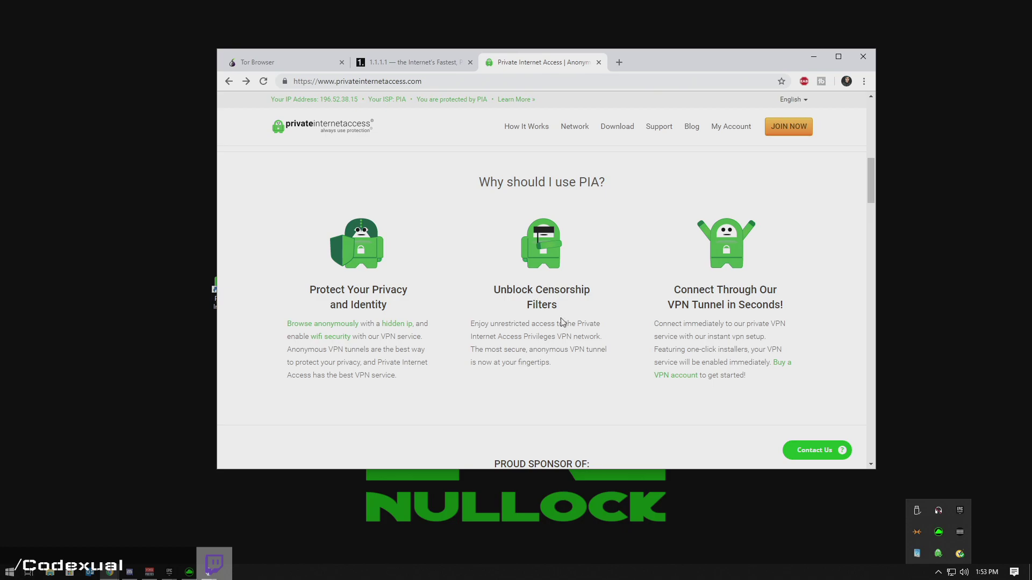
scroll(564, 323, down, 3)
scroll(564, 324, down, 6)
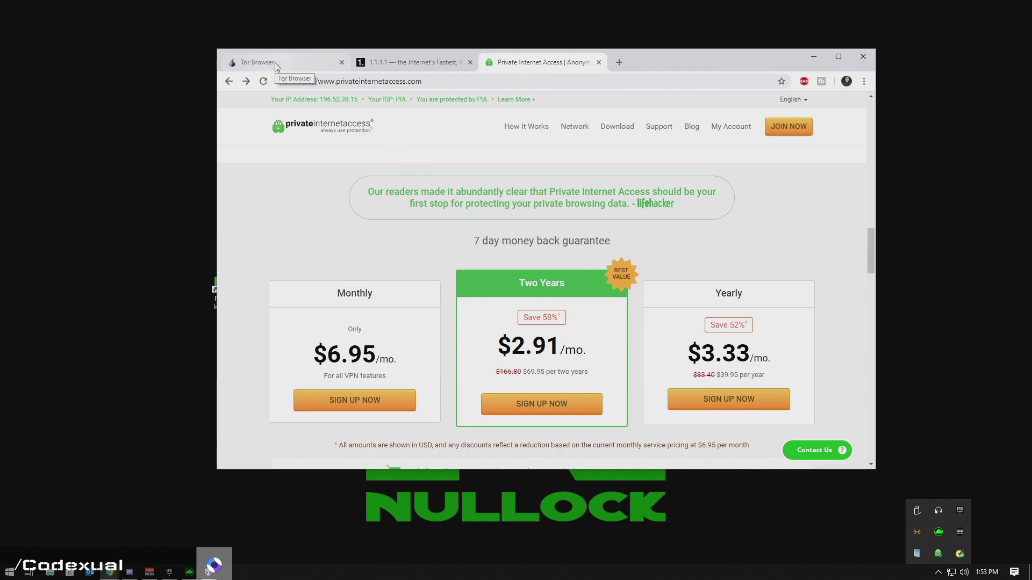
right_click(937, 558)
mouse_move(959, 474)
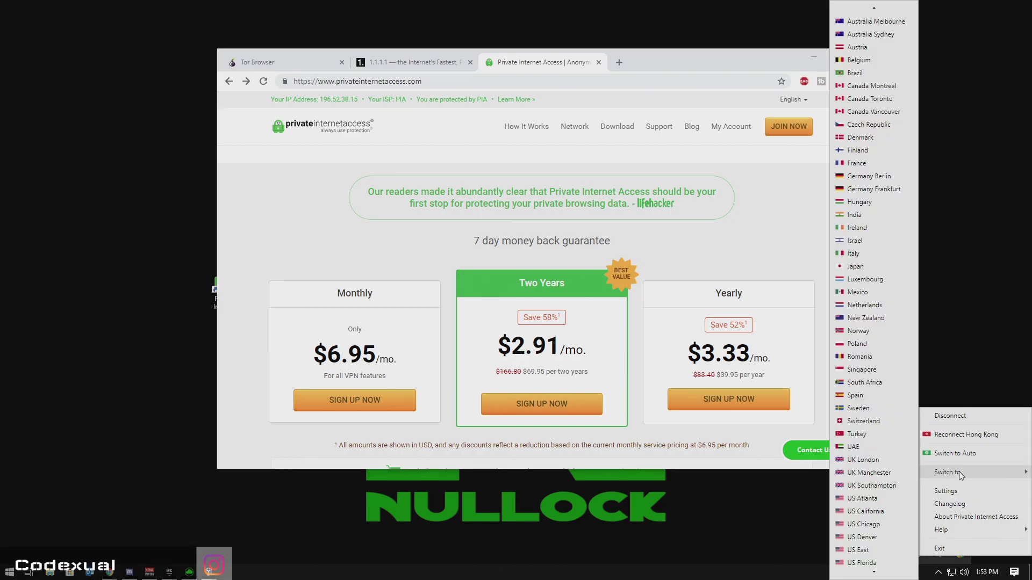
scroll(892, 327, down, 3)
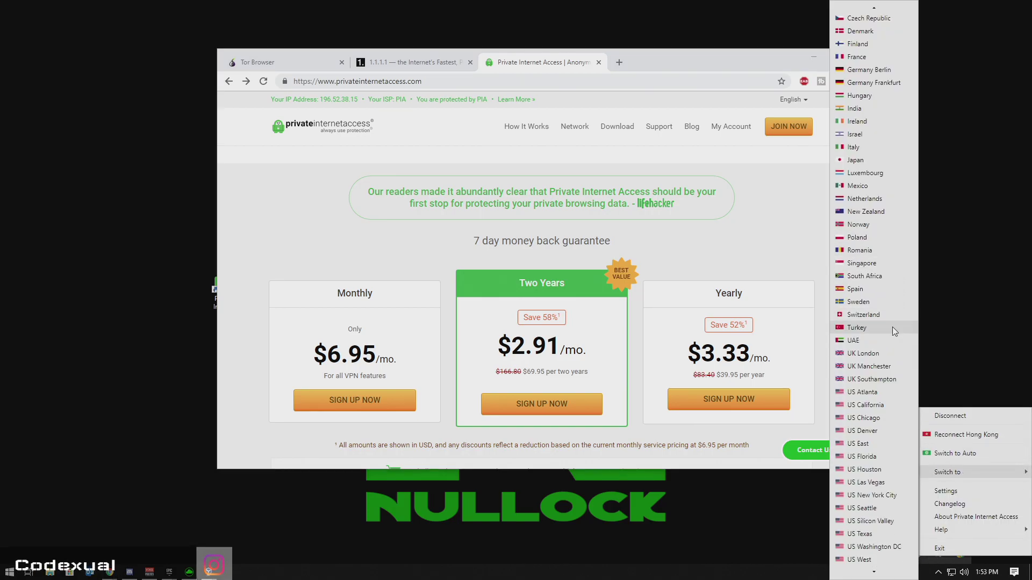
scroll(890, 327, up, 3)
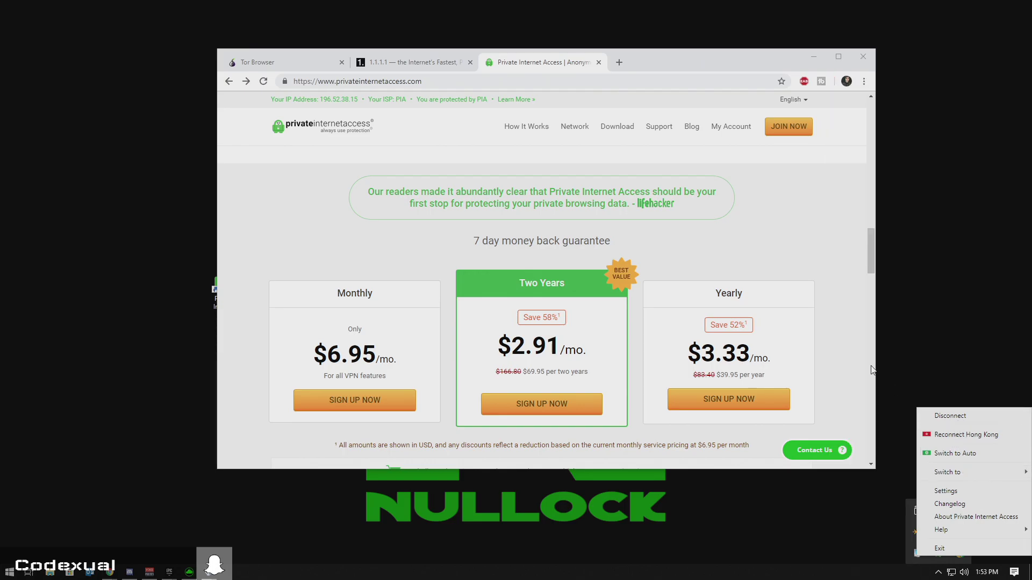
click(783, 219)
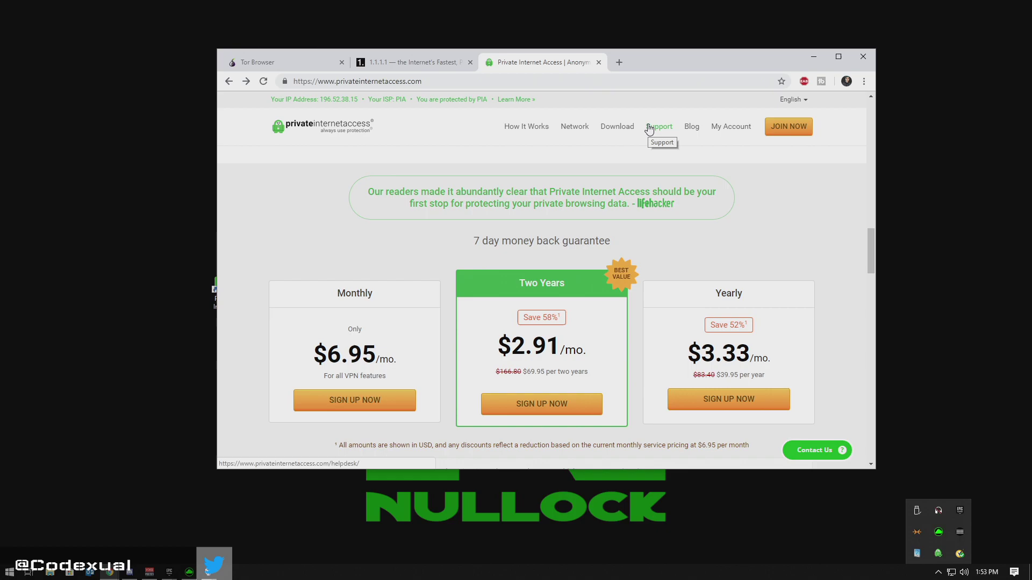
Switch to the 1.1.1.1 tab and bring up the network icon's tray menu.
click(389, 66)
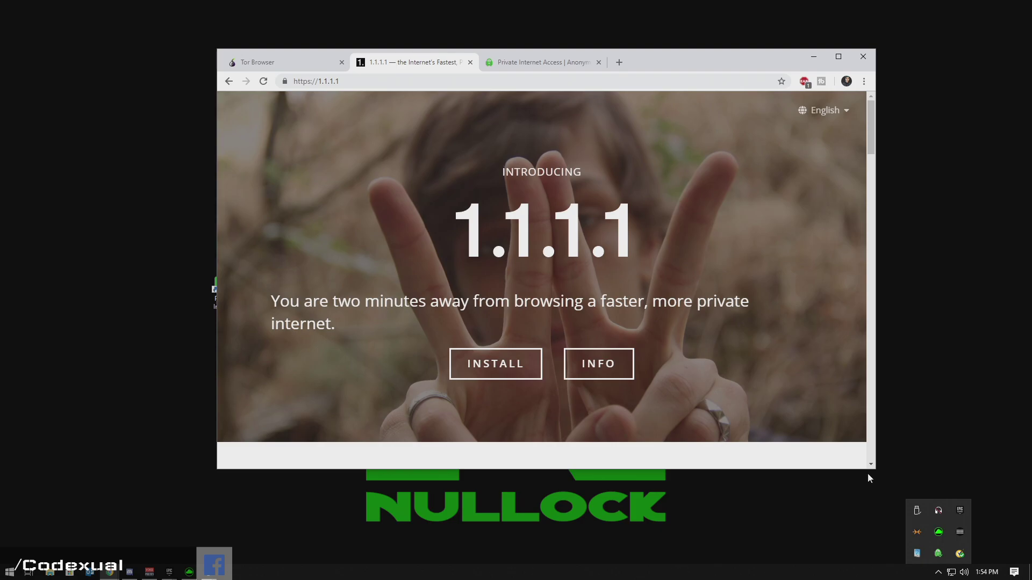
right_click(966, 573)
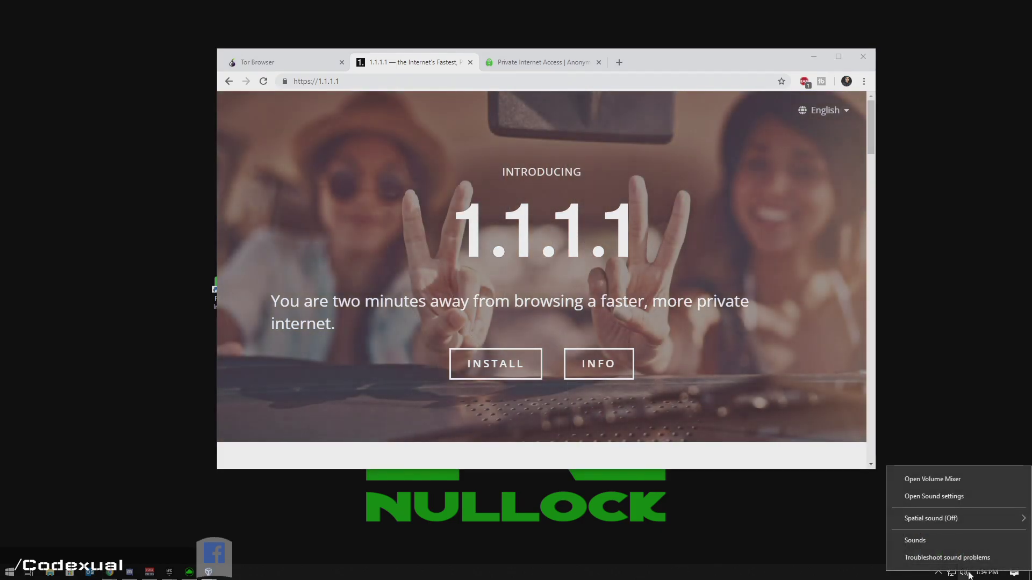
click(938, 572)
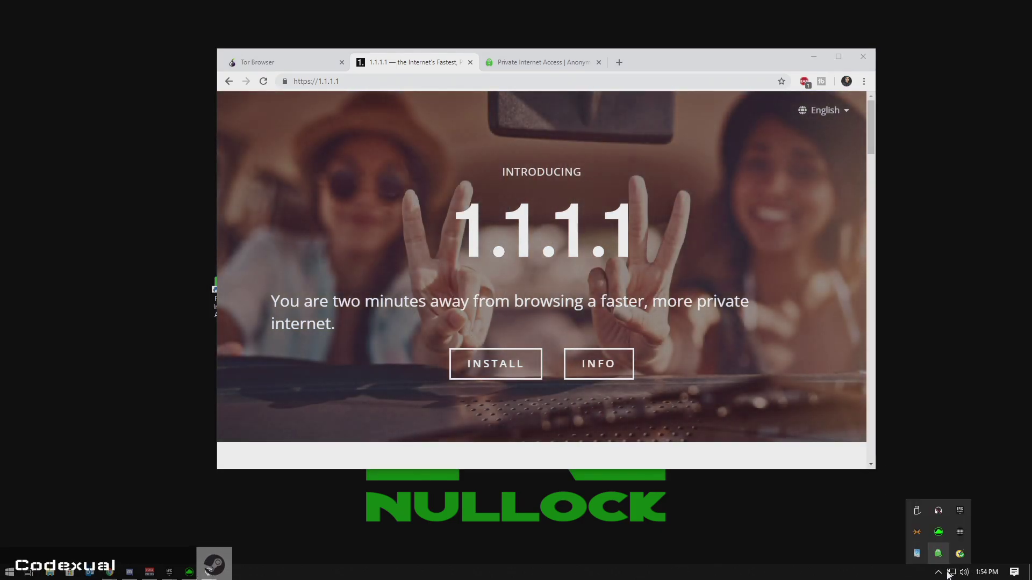
right_click(951, 572)
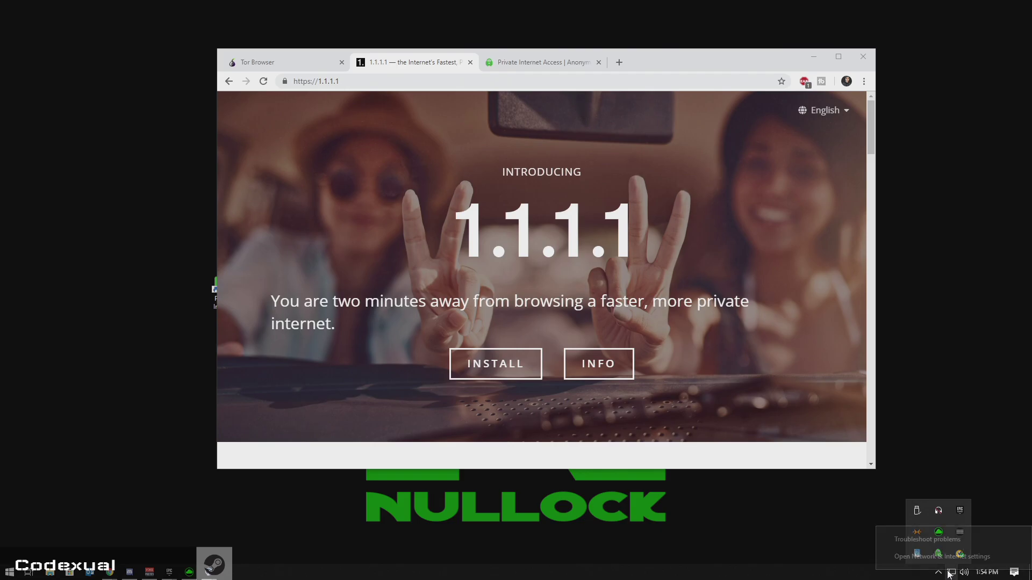
Open Network & Internet settings, list the network adapters and view the Ethernet status.
click(920, 557)
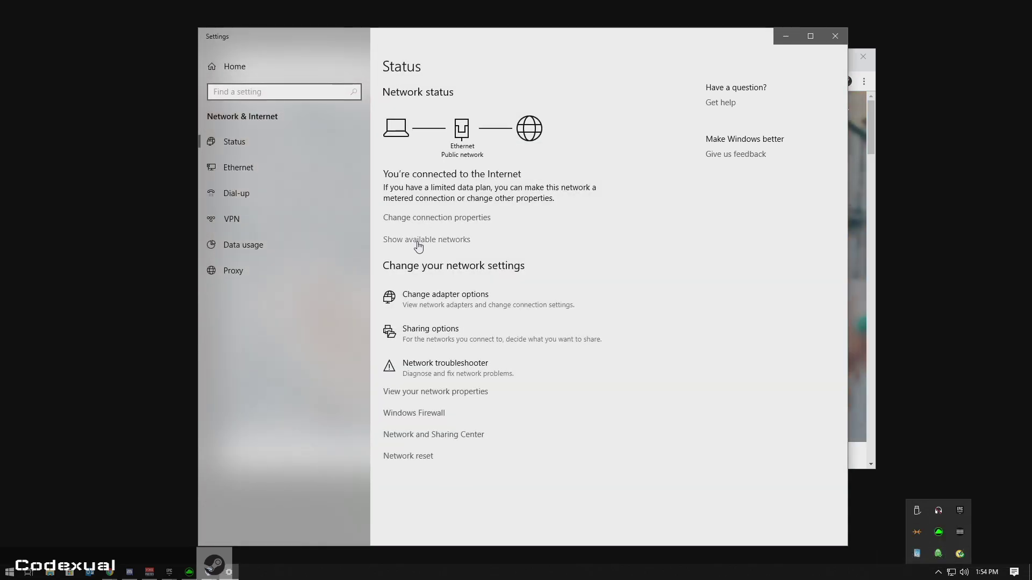
click(430, 302)
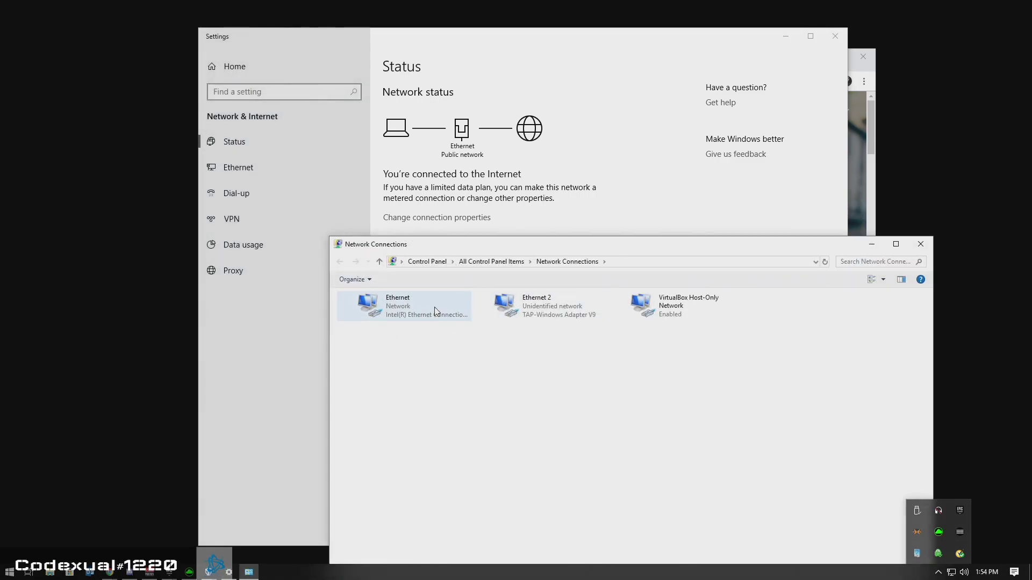
double_click(421, 310)
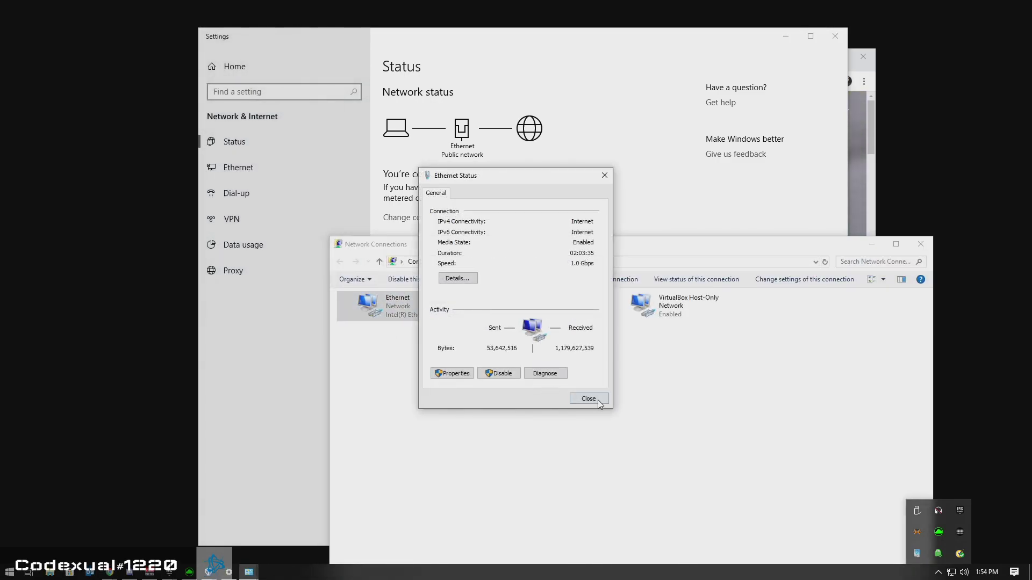
click(588, 398)
Confirm Ethernet's IPv4 DNS servers are 1.1.1.1 and 1.0.0.1, then close the dialogs.
right_click(385, 311)
click(432, 412)
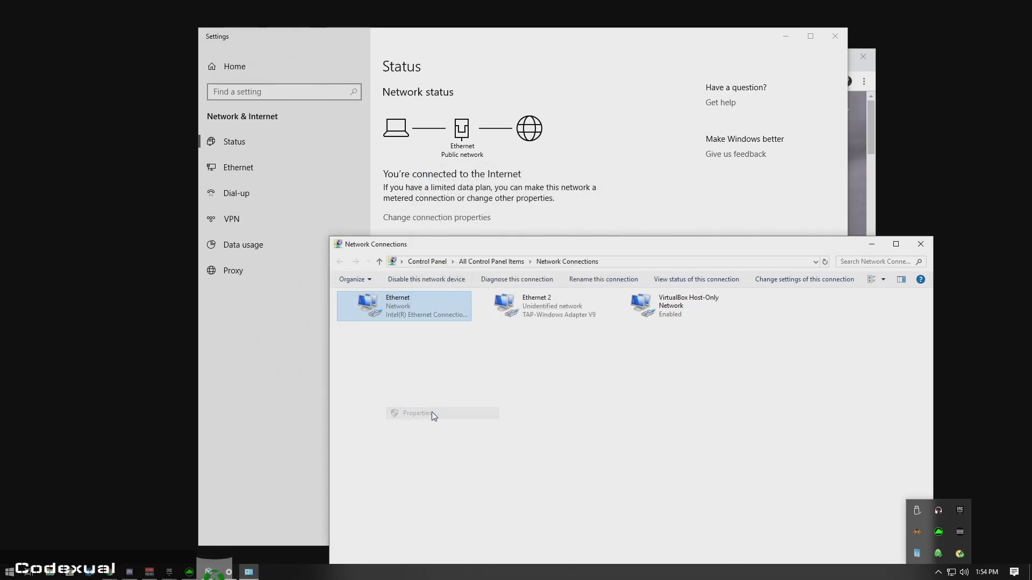
double_click(433, 412)
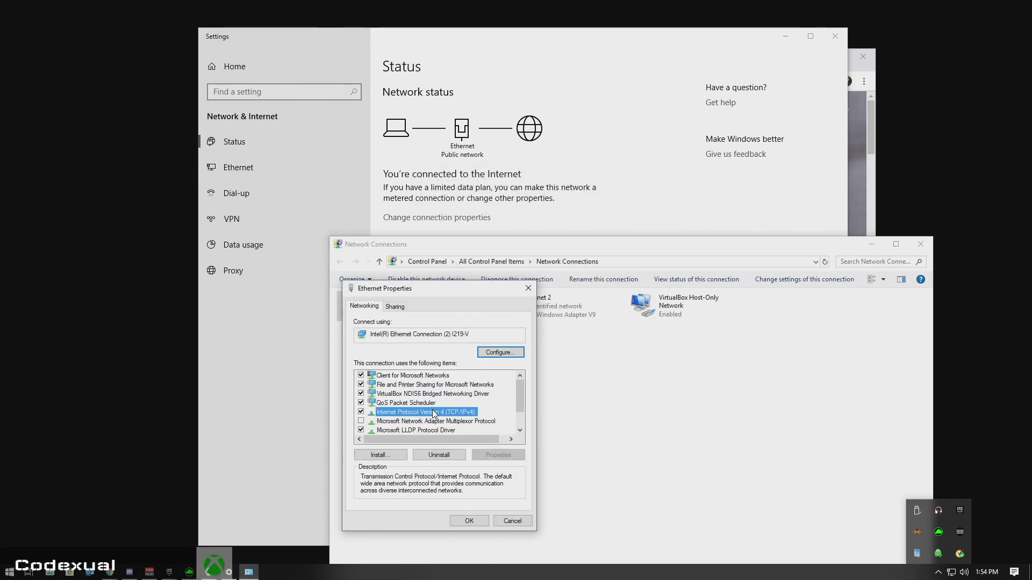
drag(469, 331, 479, 151)
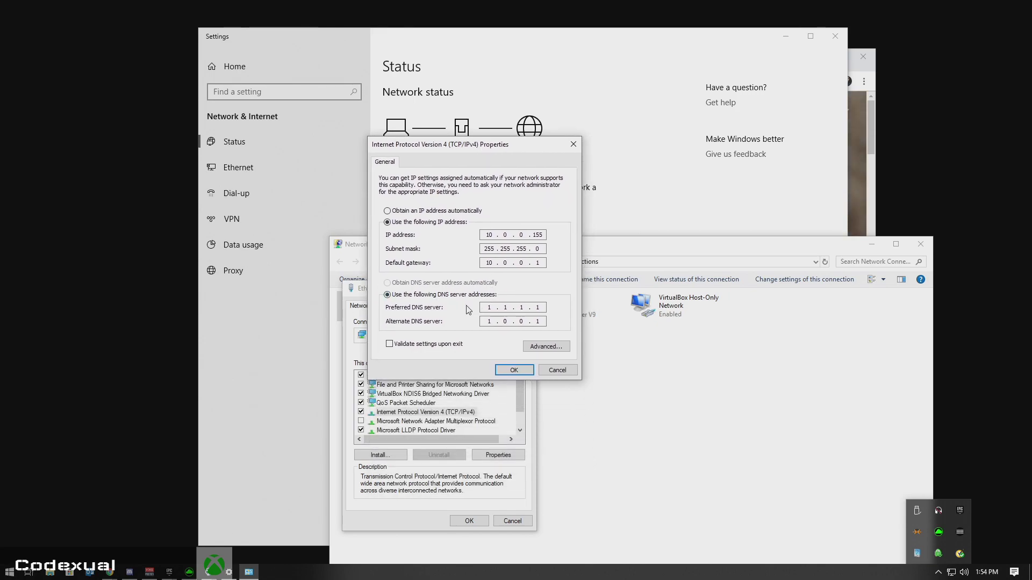
double_click(498, 307)
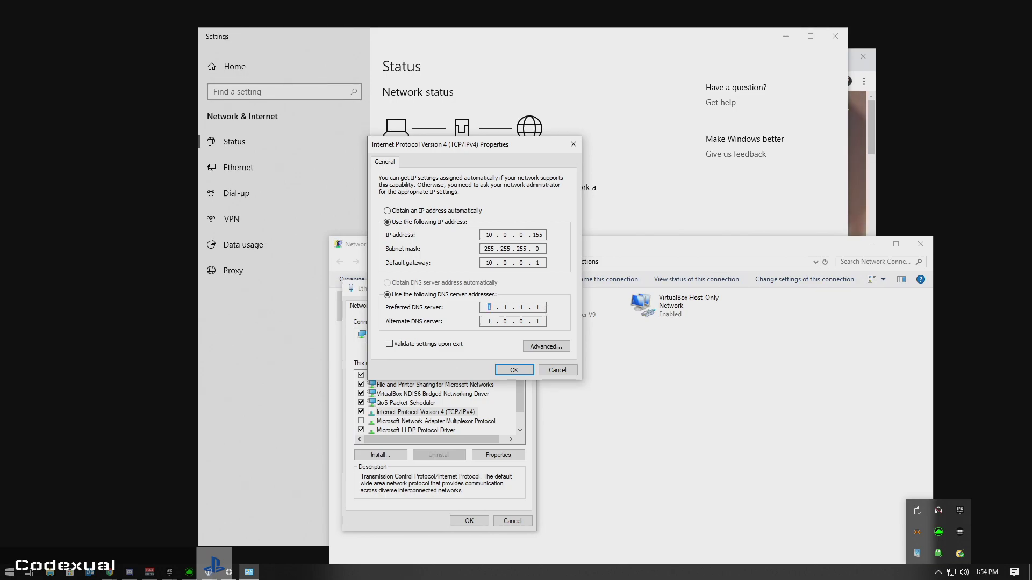
click(553, 371)
click(528, 291)
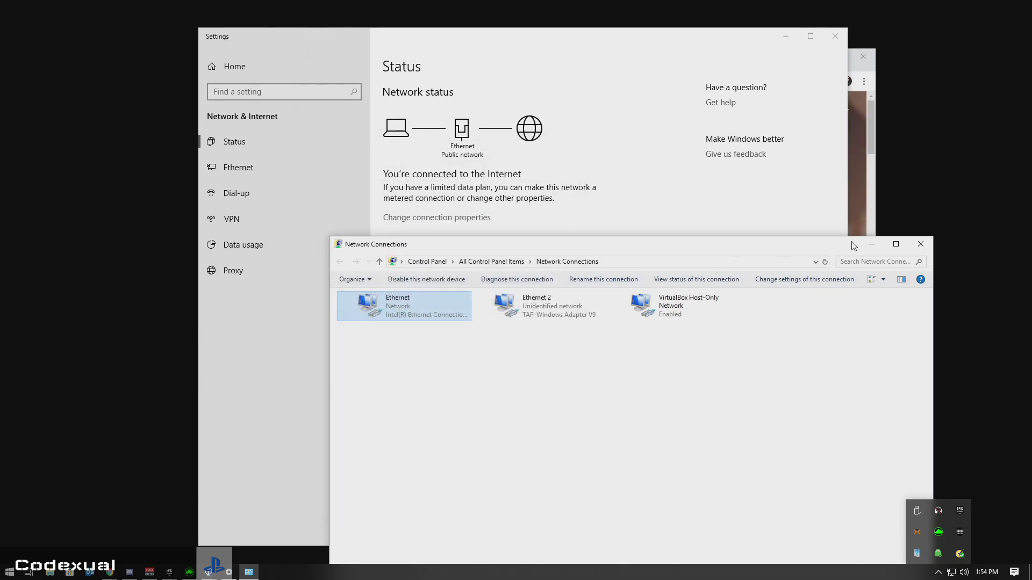
click(919, 245)
click(856, 152)
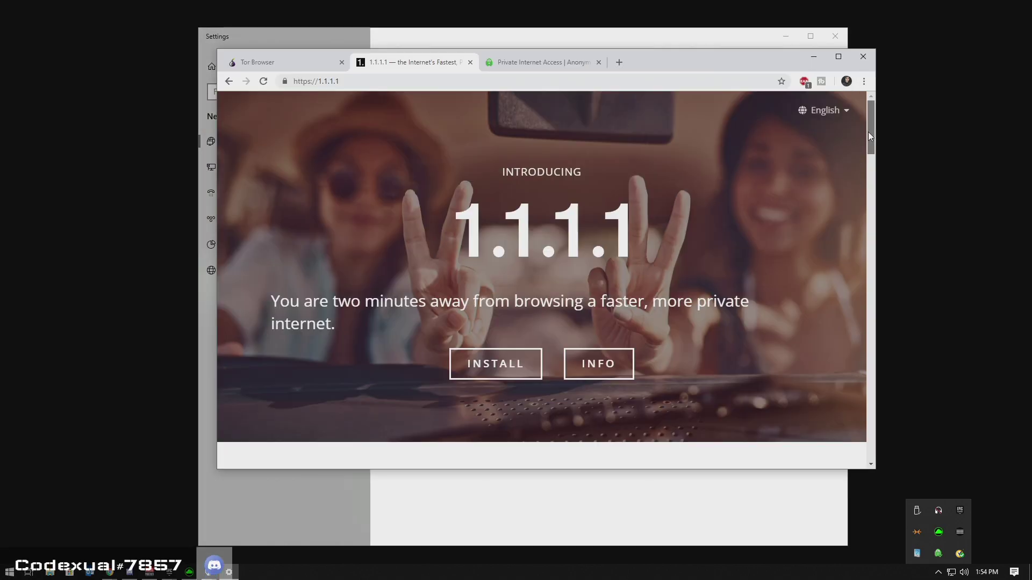
drag(868, 131, 874, 172)
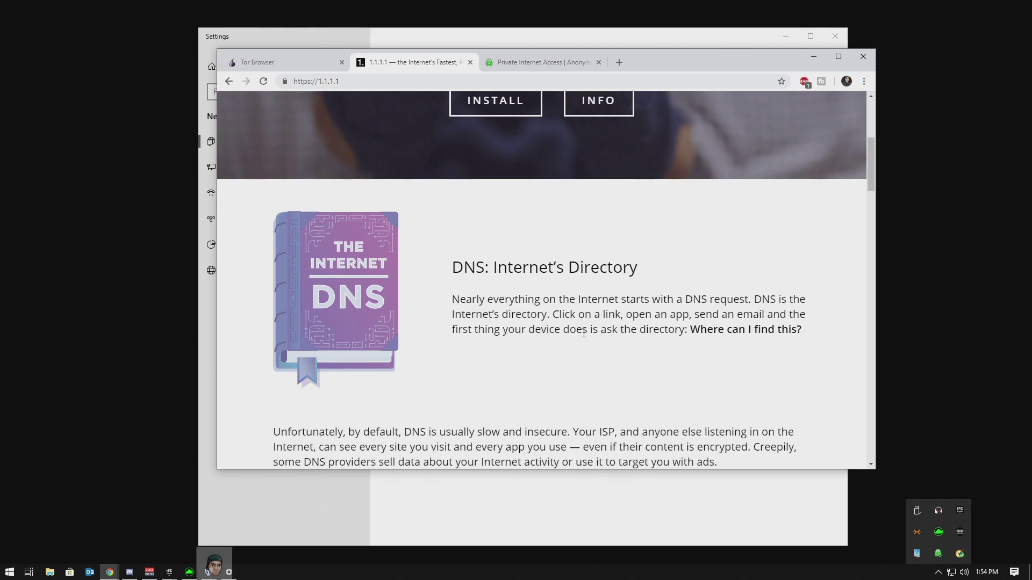
scroll(634, 333, down, 3)
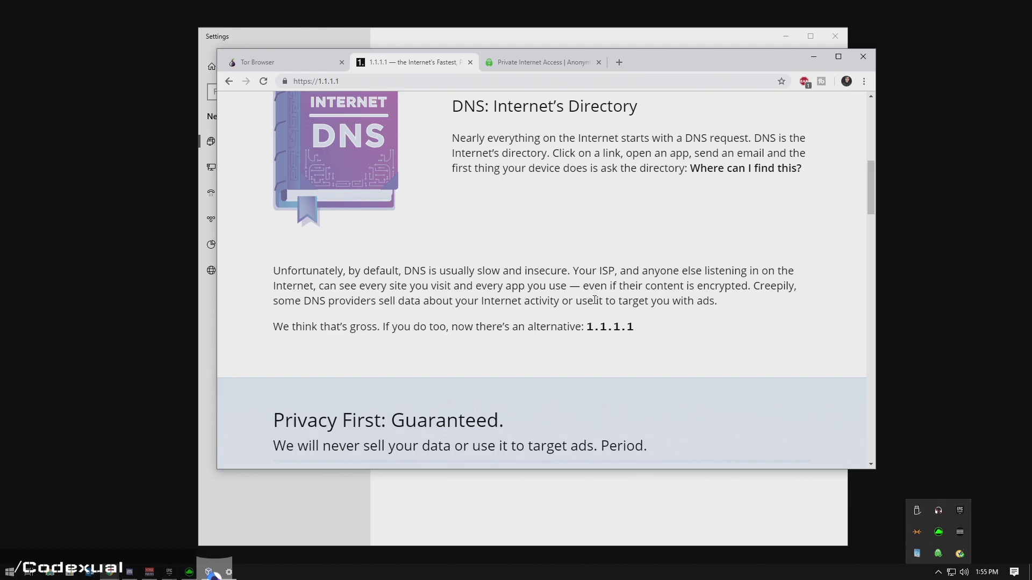
scroll(594, 297, down, 12)
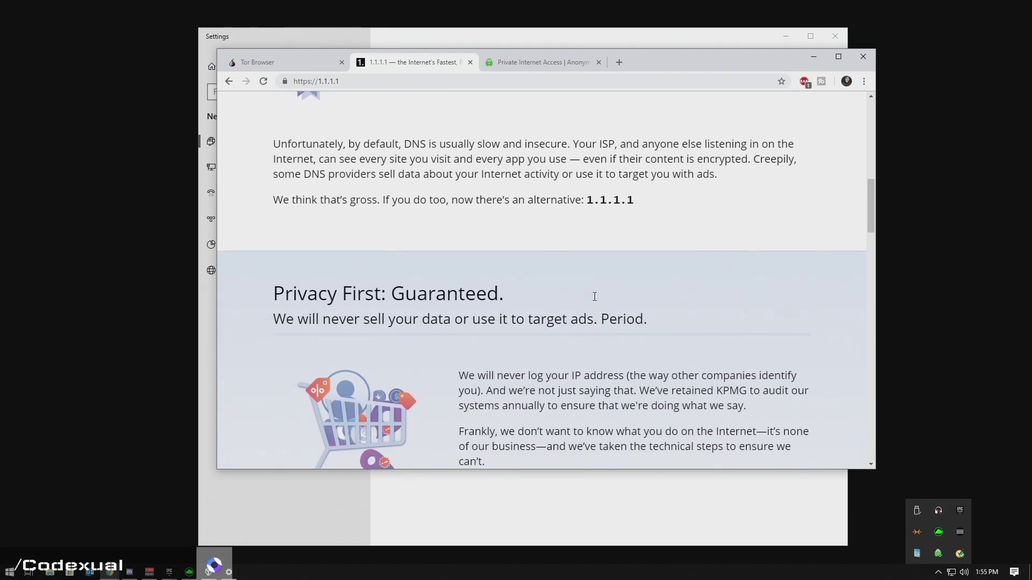
scroll(597, 298, up, 2)
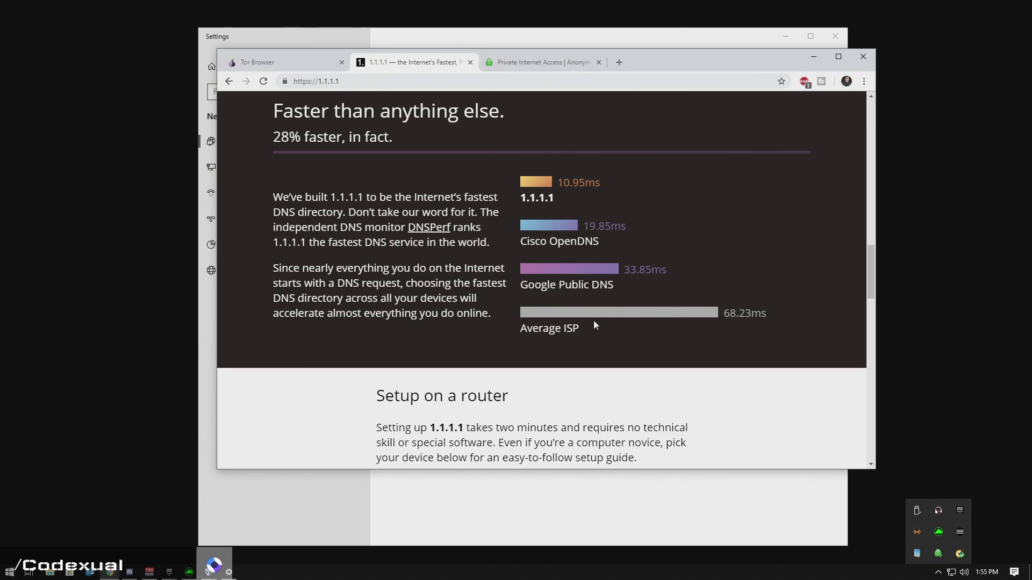
Highlight the 68.23ms Average ISP time against 1.1.1.1's 10.95ms.
drag(594, 321, 518, 331)
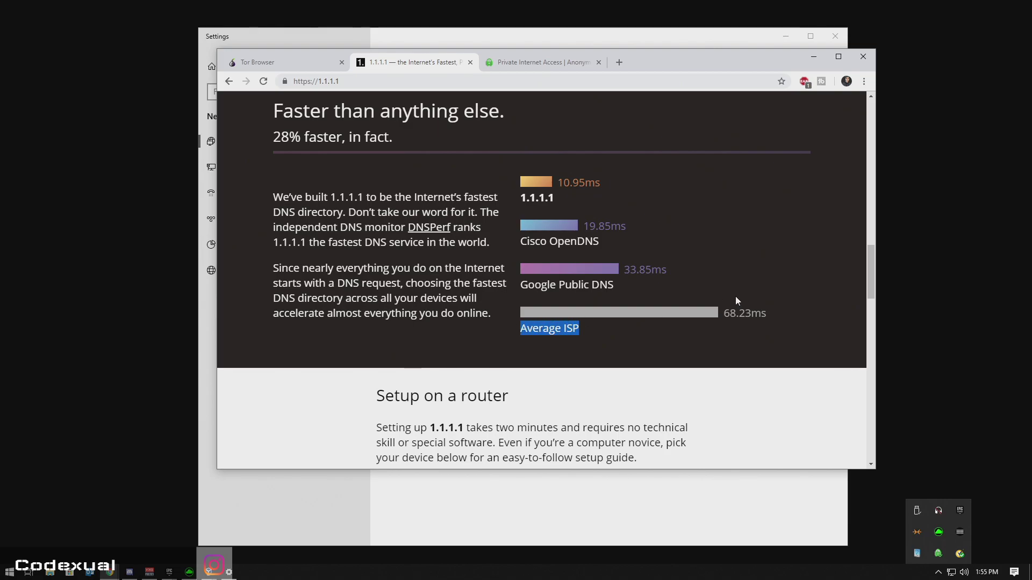
drag(725, 310, 779, 317)
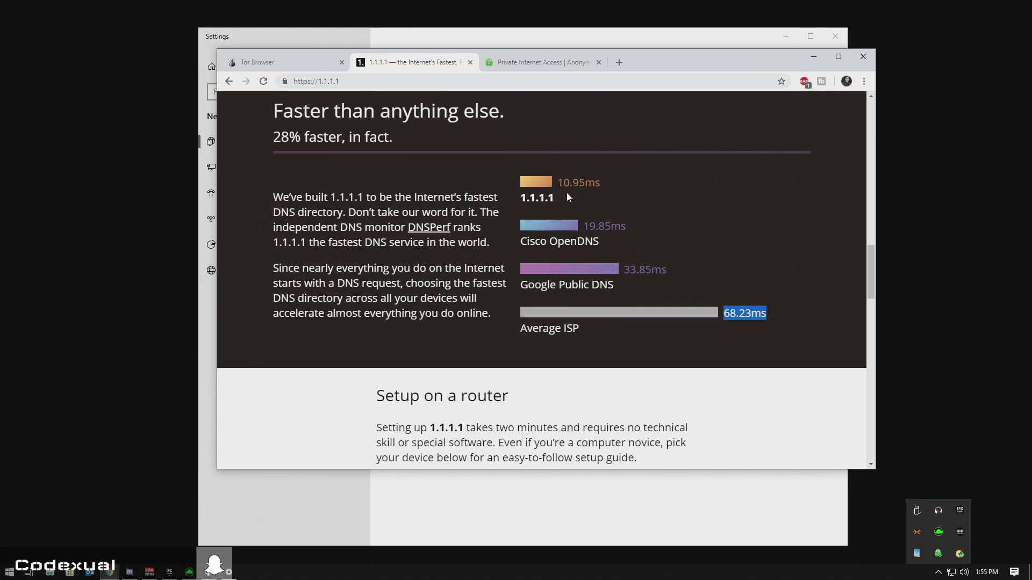
drag(564, 185, 620, 191)
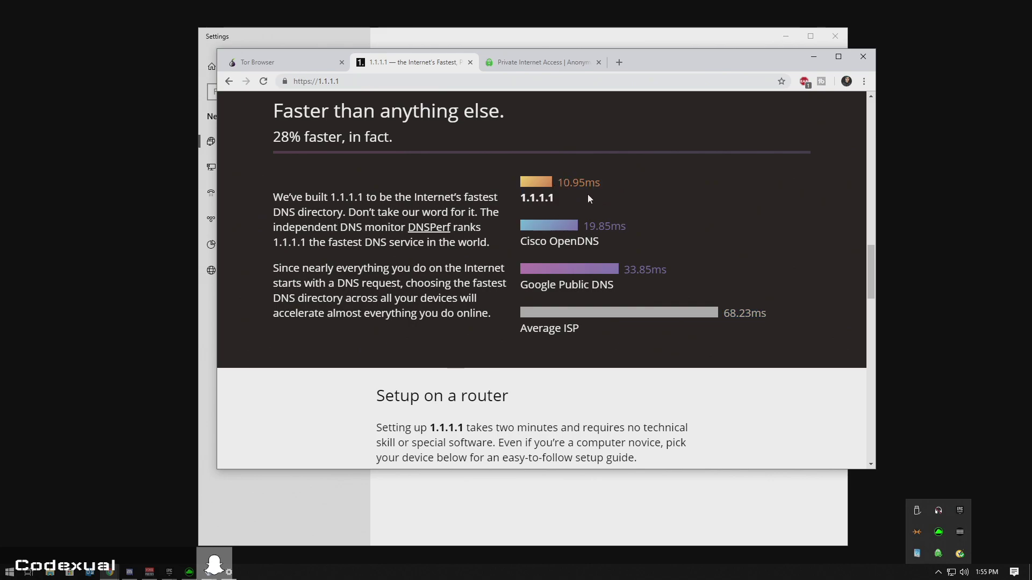
drag(556, 184, 615, 191)
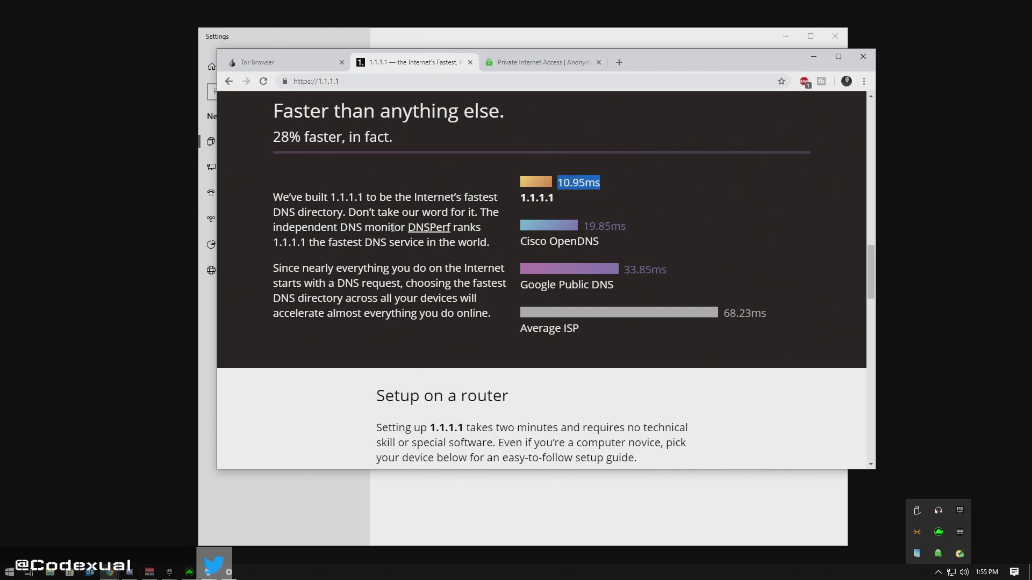
Browse the Linux, MacOS, Android and Windows guides, ending at the Router setup steps.
scroll(392, 227, down, 2)
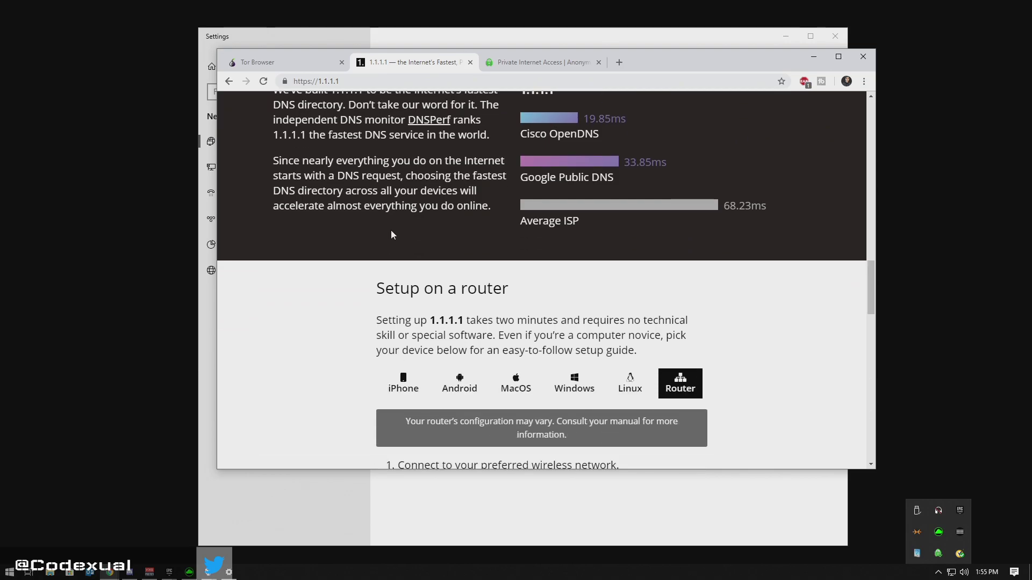
scroll(483, 277, down, 2)
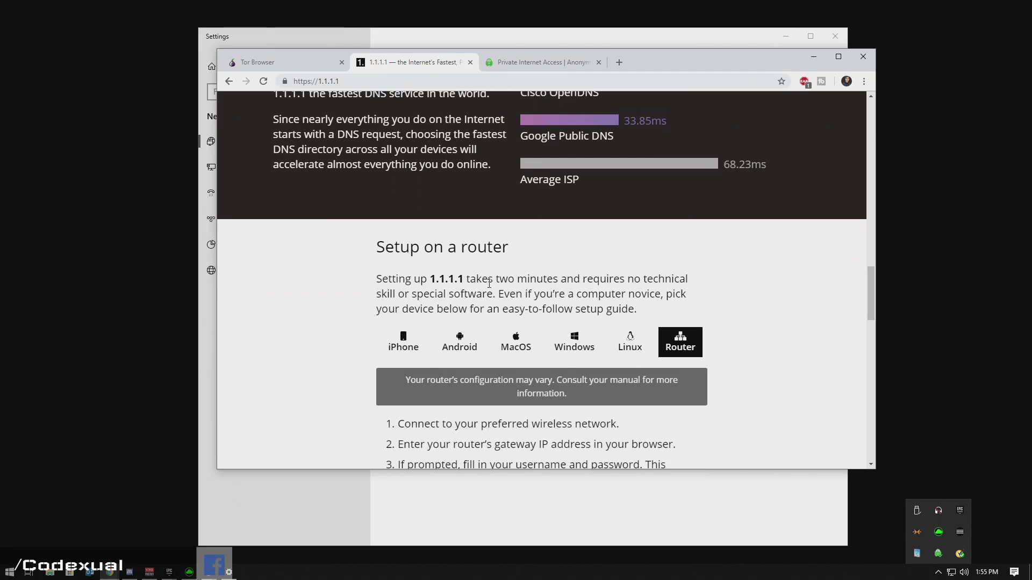
click(626, 277)
click(515, 277)
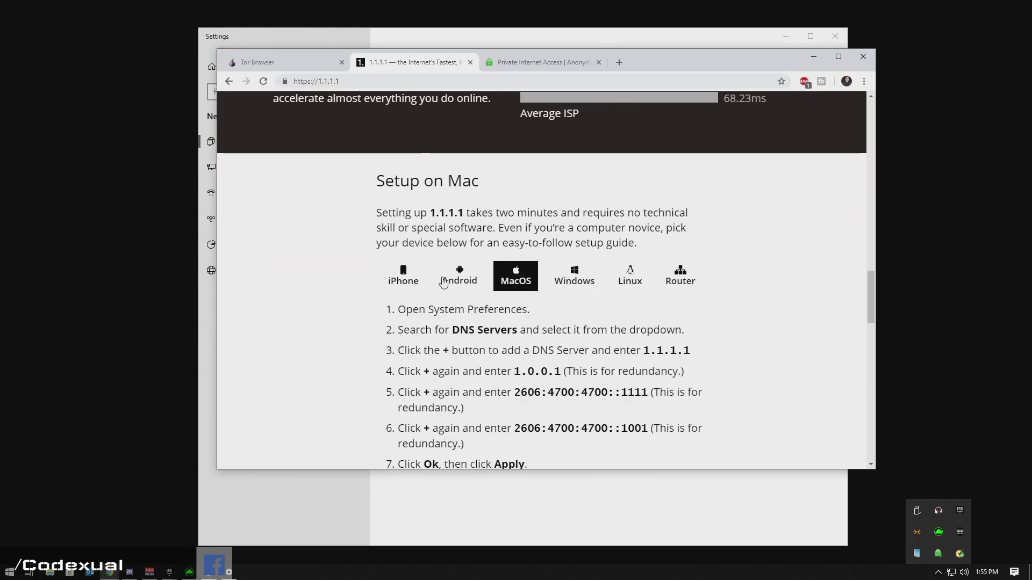
click(403, 277)
click(468, 277)
click(574, 277)
click(629, 277)
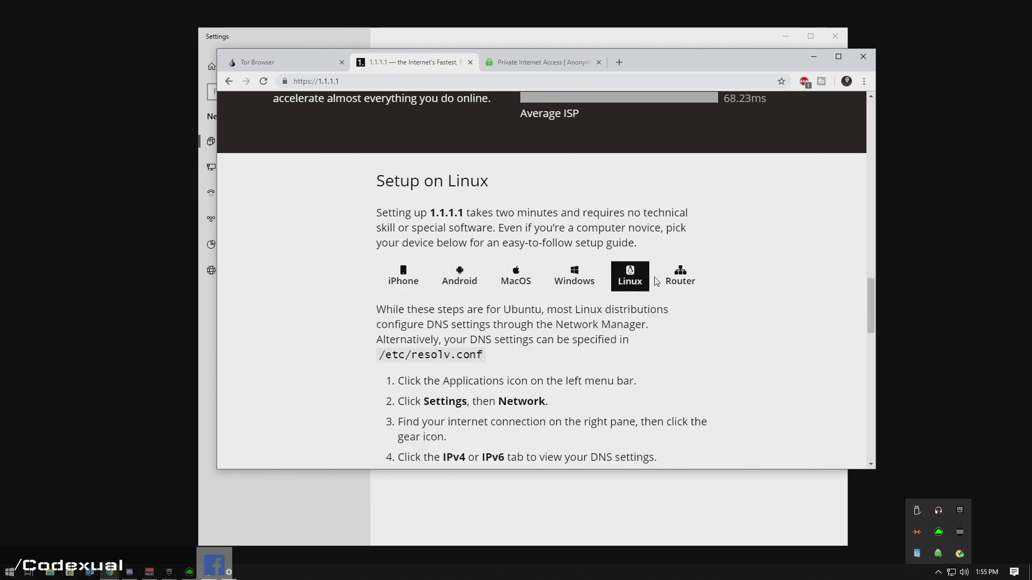
click(680, 277)
scroll(593, 202, down, 2)
scroll(593, 202, down, 2)
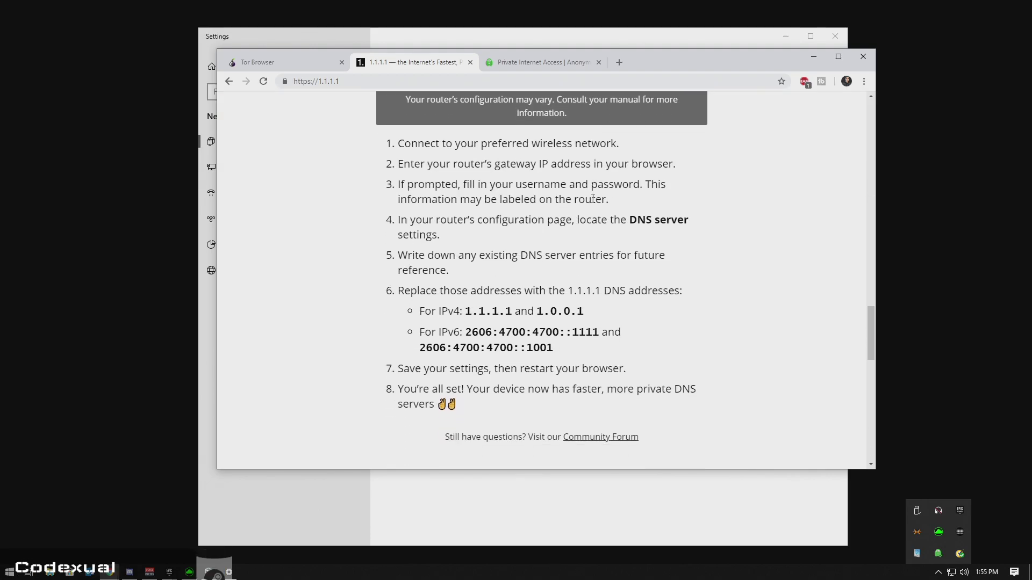
Show the torproject.org Tor Browser tab, close Windows Settings and reposition Chrome.
click(311, 67)
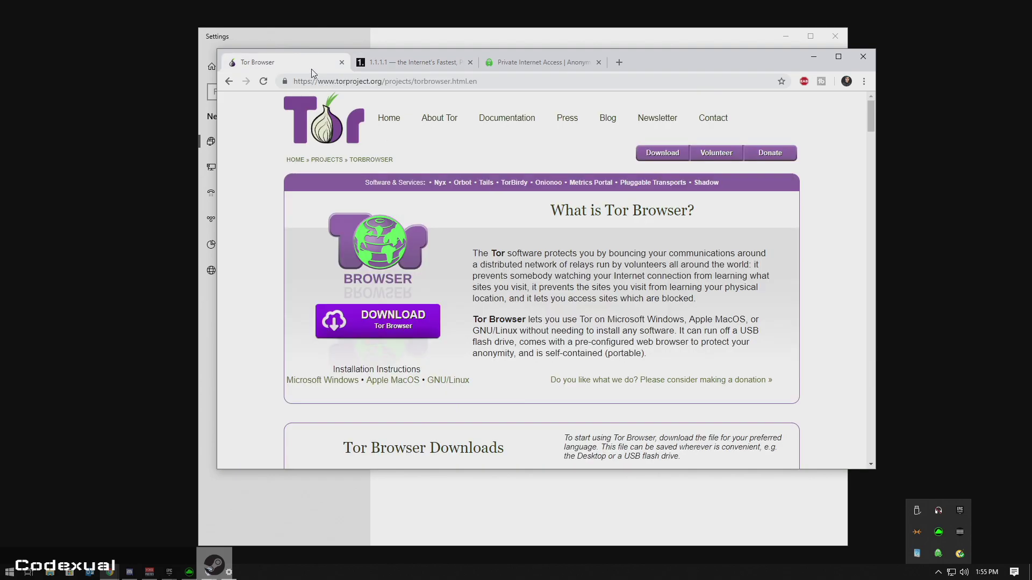
click(836, 36)
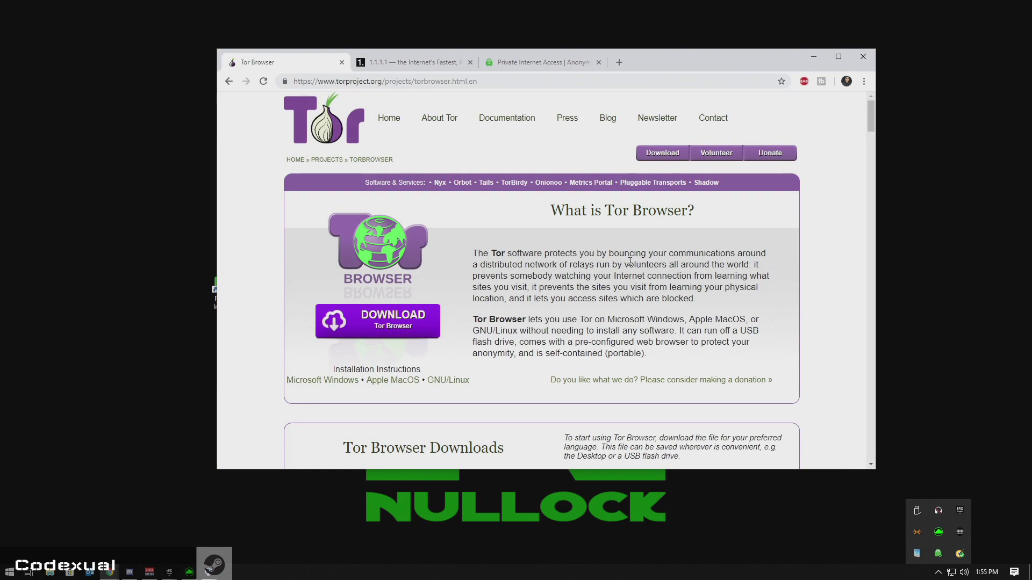
scroll(629, 263, down, 1)
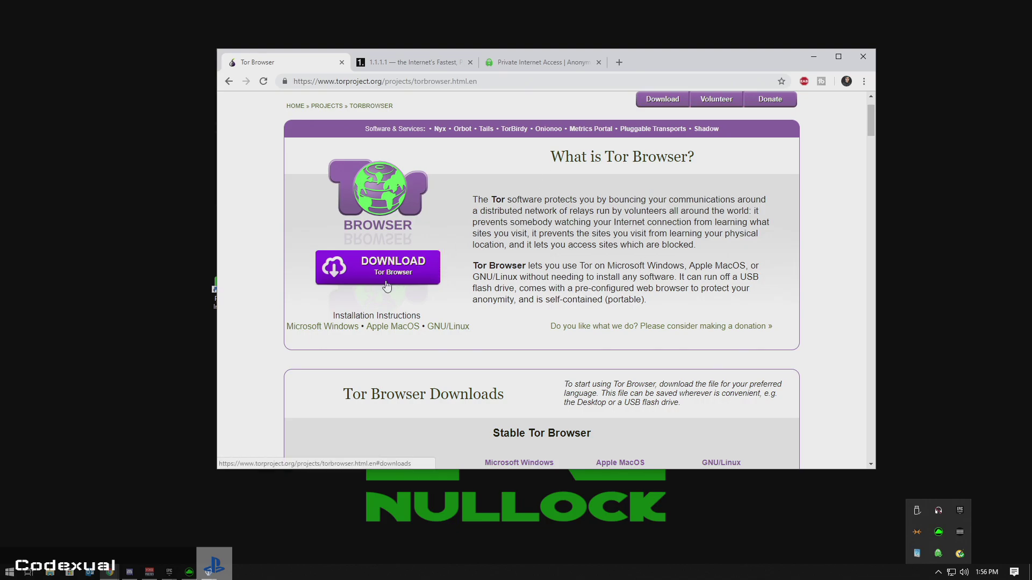
drag(646, 69, 622, 133)
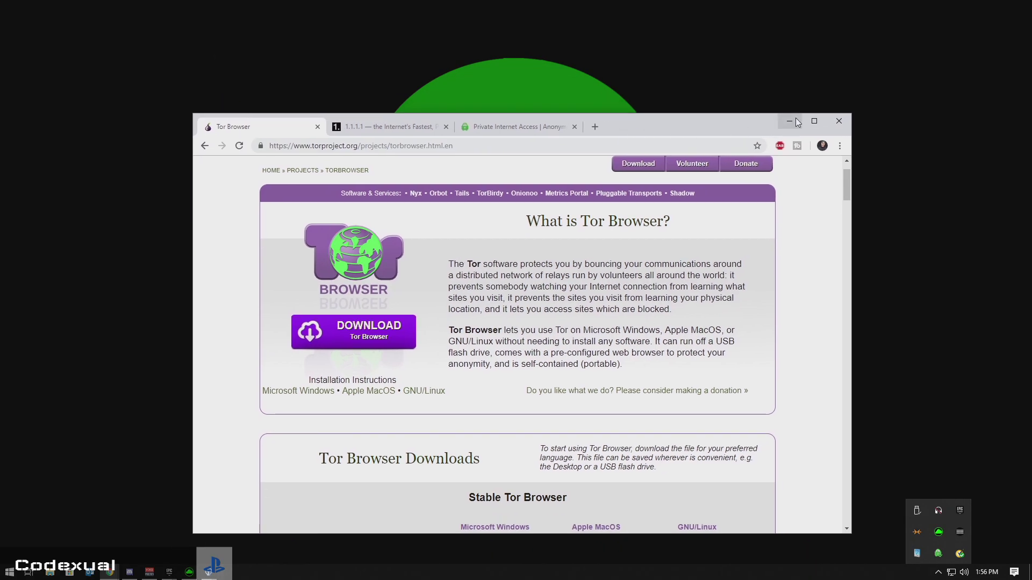
drag(779, 124, 791, 87)
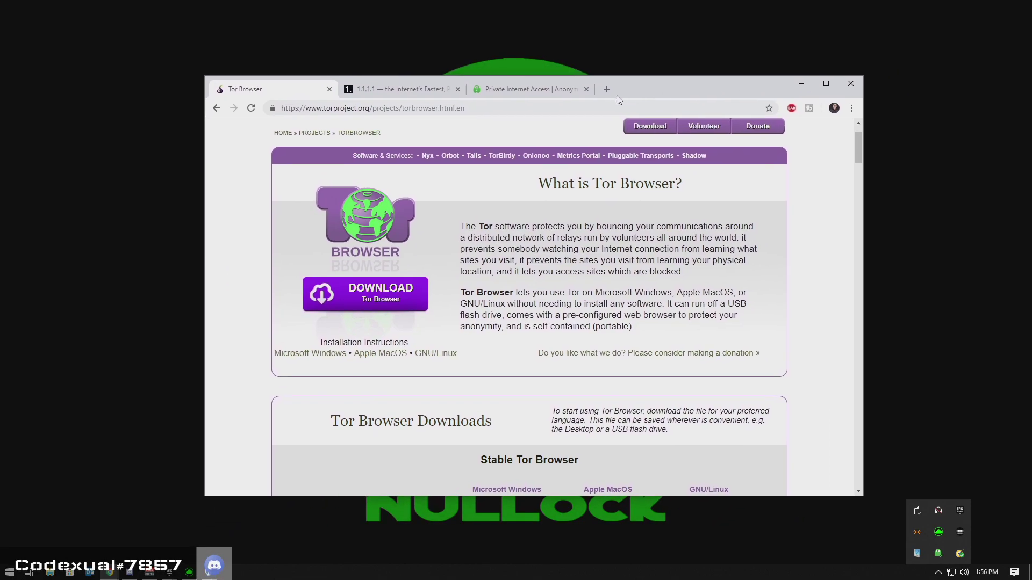
Load dnsleaktest.com in a new tab and start its extended test.
click(611, 93)
text(dnsleaktest.com)
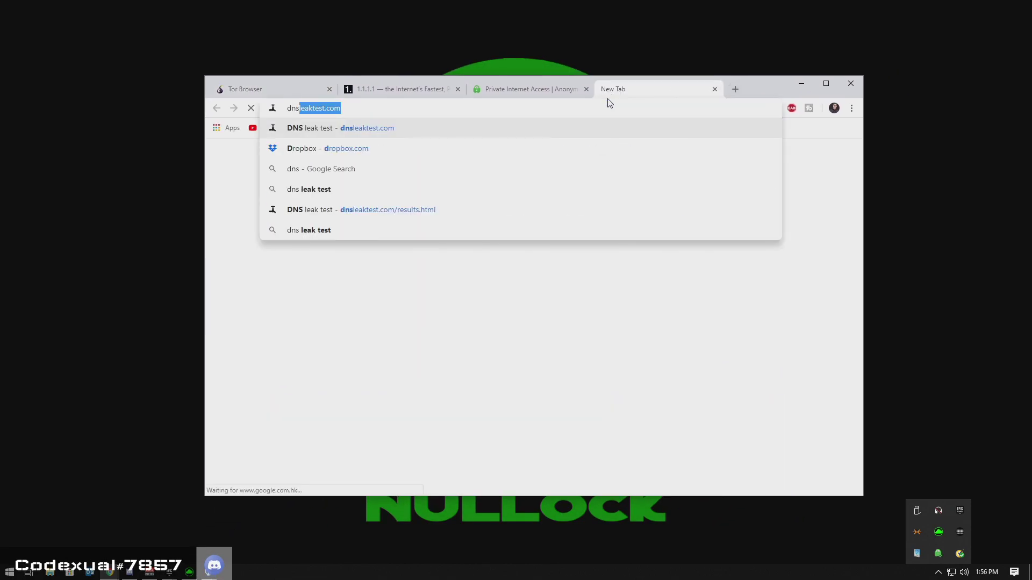
key(Return)
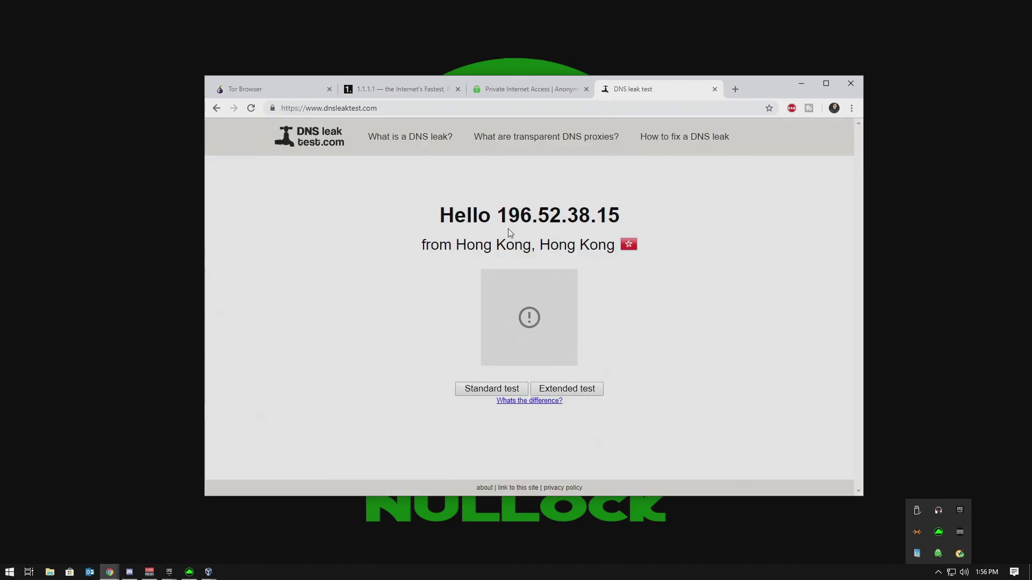
click(569, 389)
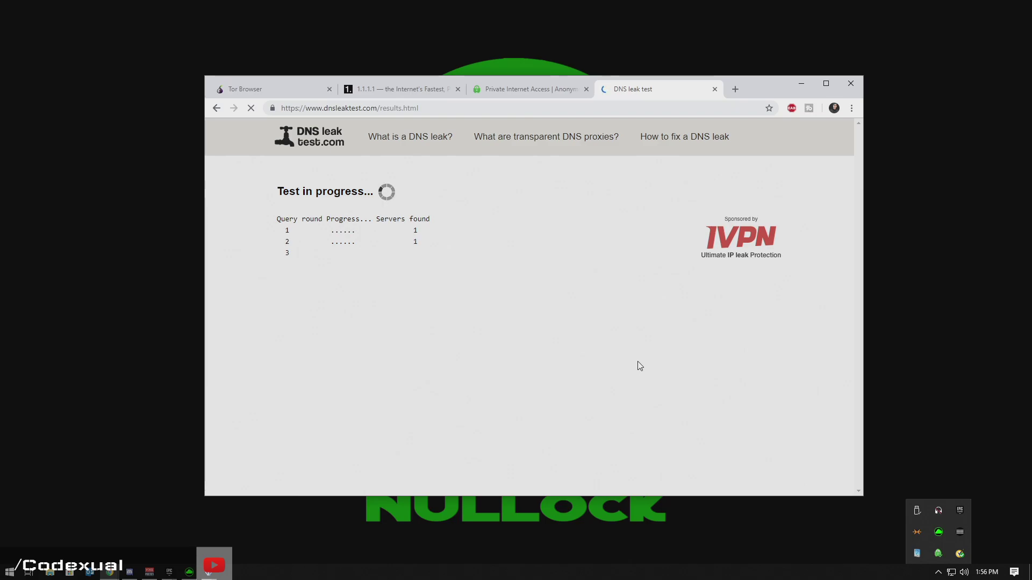
drag(714, 79, 883, 64)
Launch Tor Browser from the Start Tor Browser shortcut and go to facebook.com.
click(316, 285)
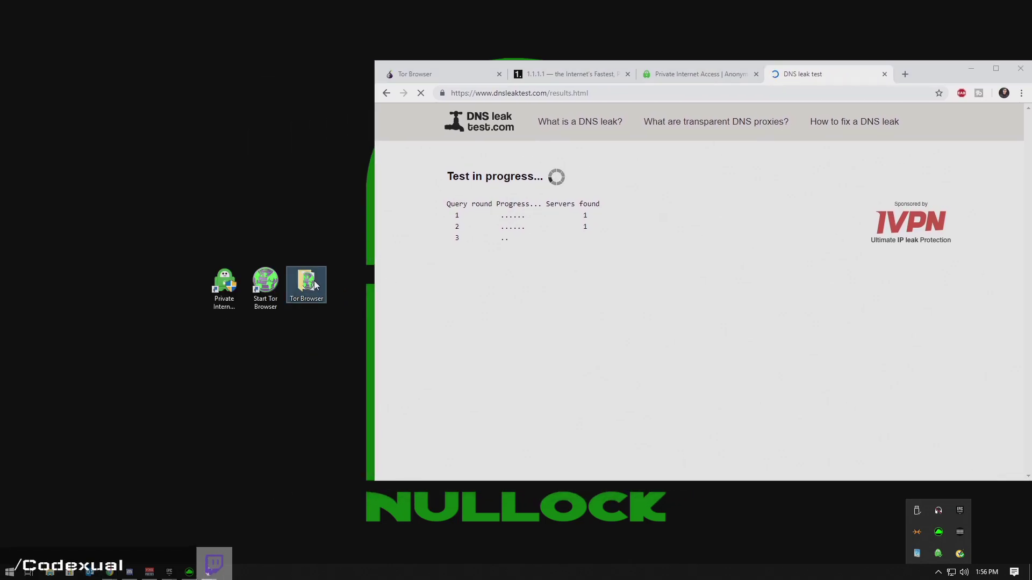
click(270, 343)
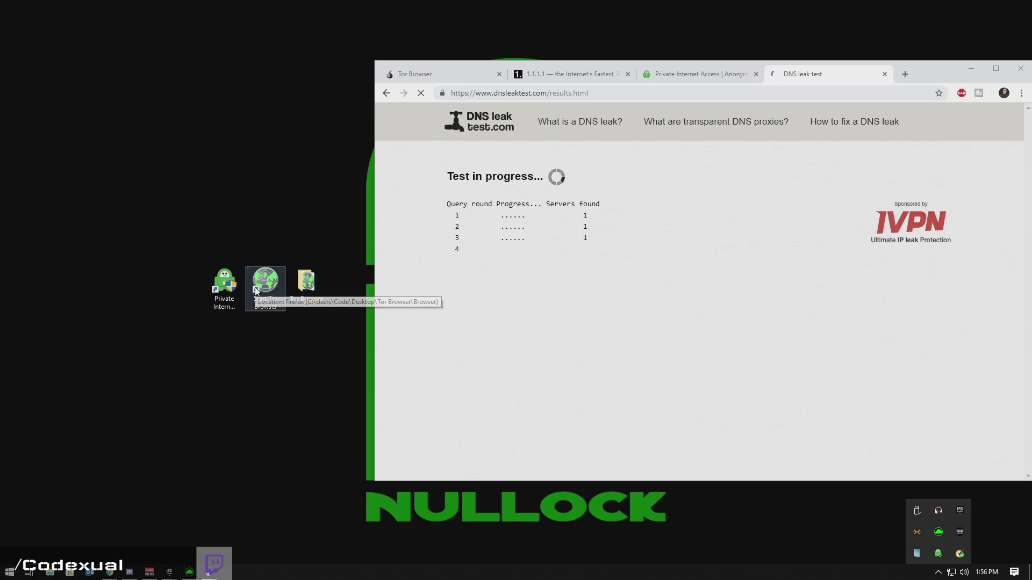
click(256, 291)
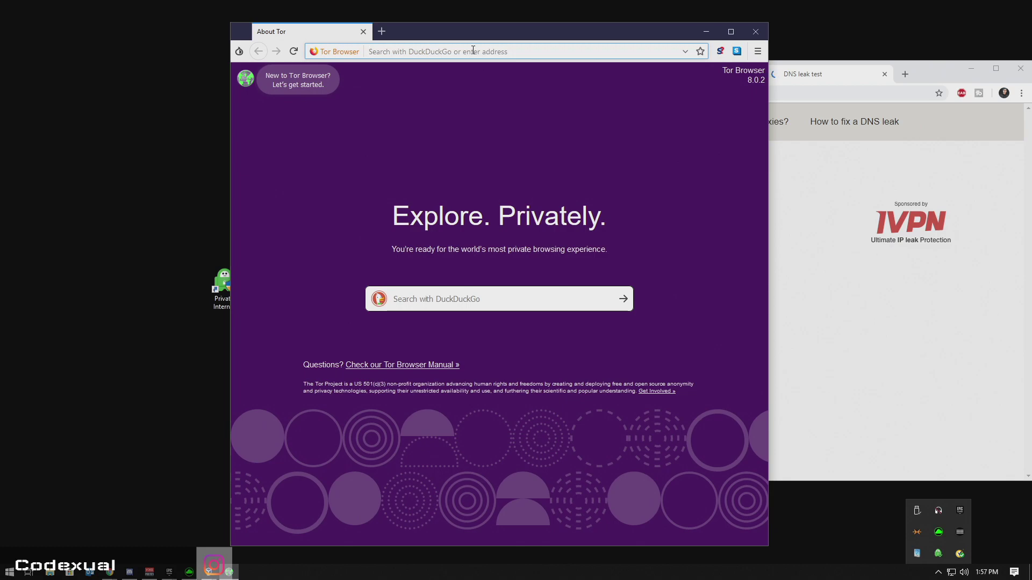
text(facebook.co)
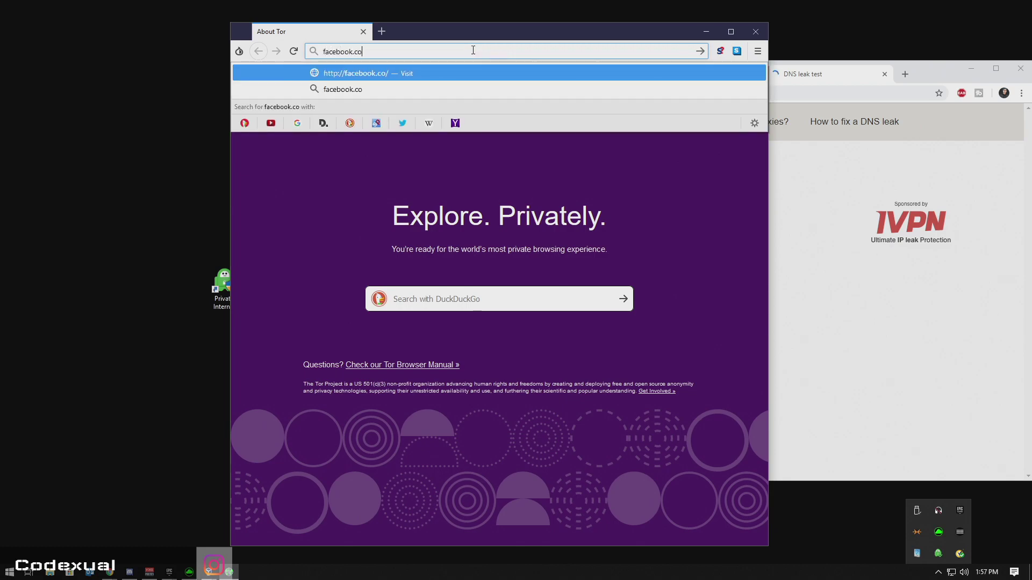
text(m)
key(Return)
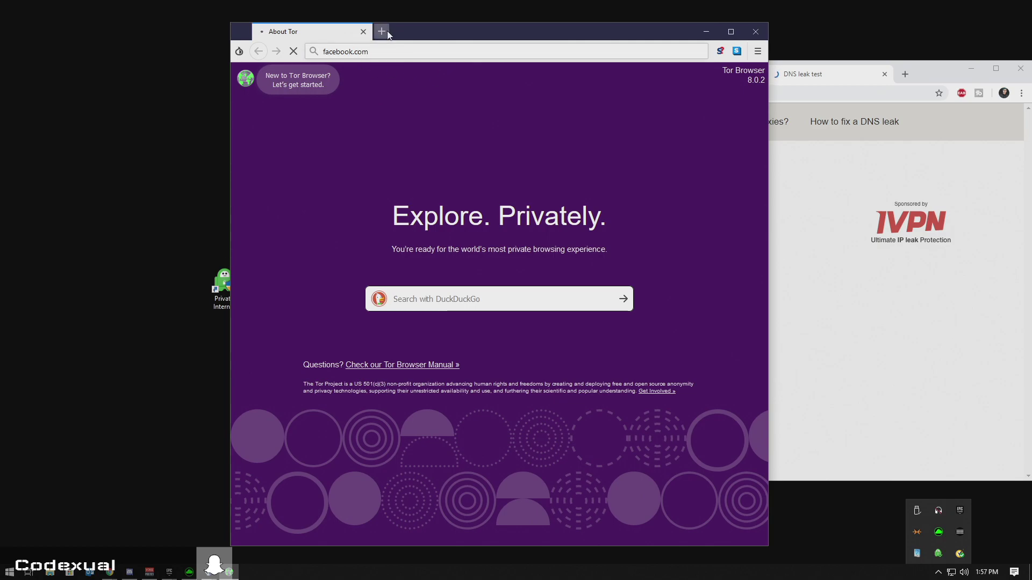
drag(400, 30, 375, 26)
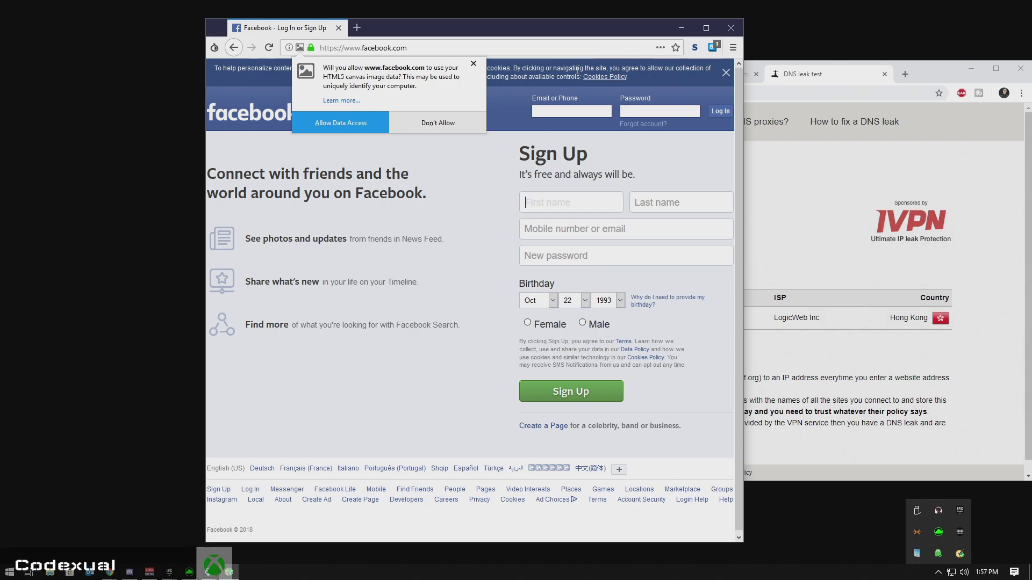
Close the canvas-data prompt and move Tor Browser left to reveal Chrome's LogicWeb Hong Kong results.
click(473, 64)
drag(492, 35, 380, 52)
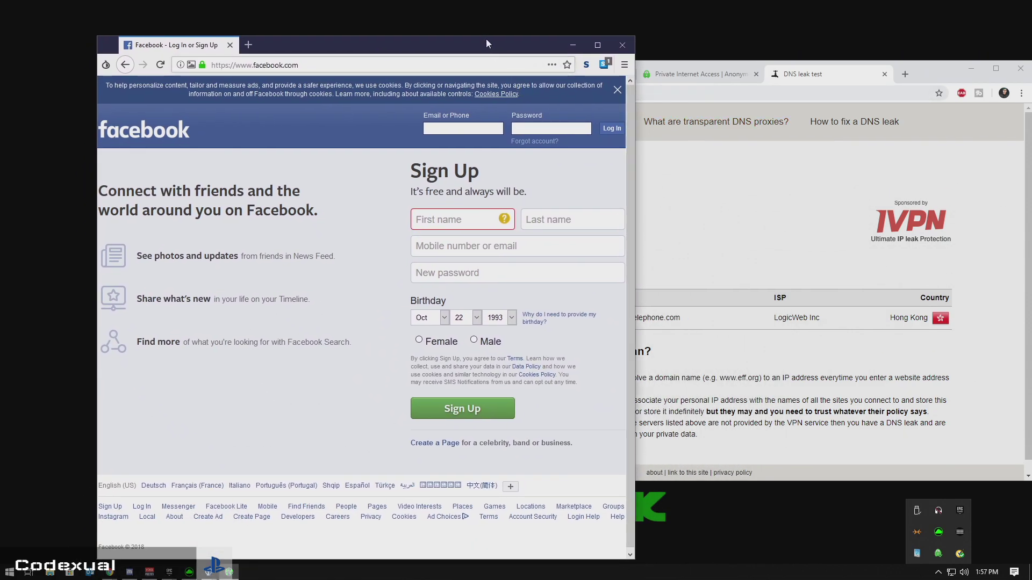
drag(487, 40, 537, 35)
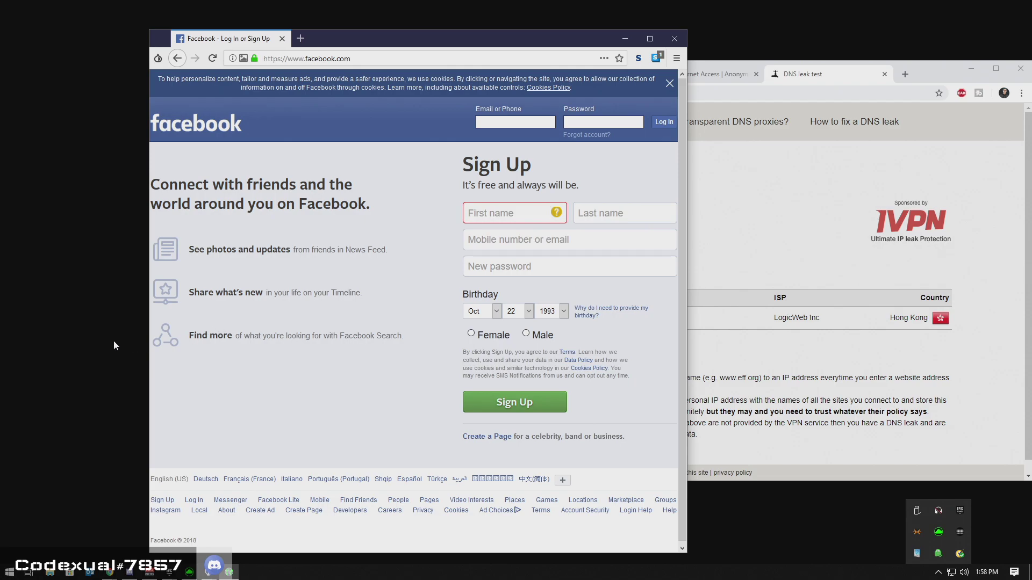
drag(114, 340, 77, 179)
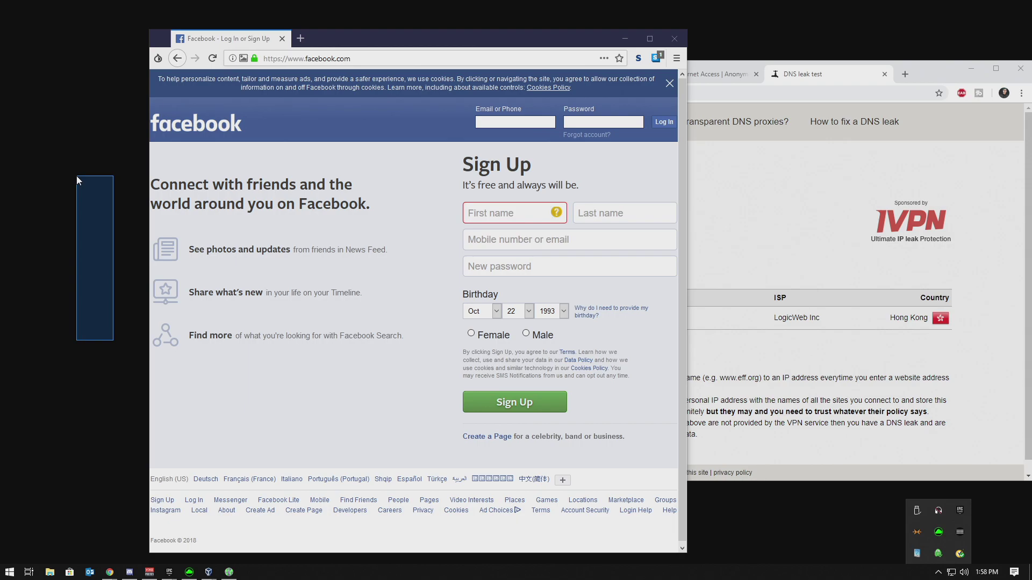
drag(77, 175, 77, 177)
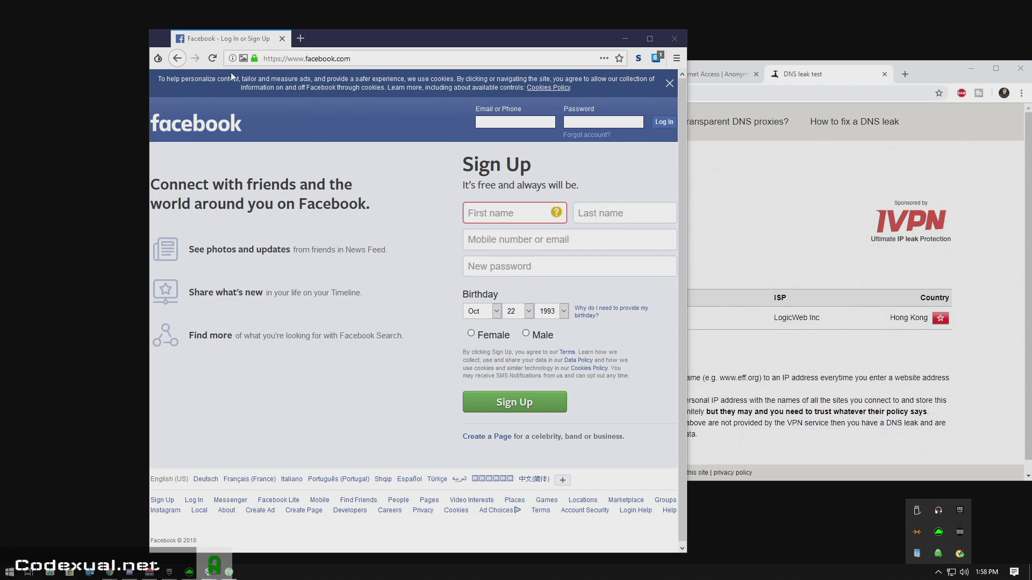
drag(358, 45, 242, 51)
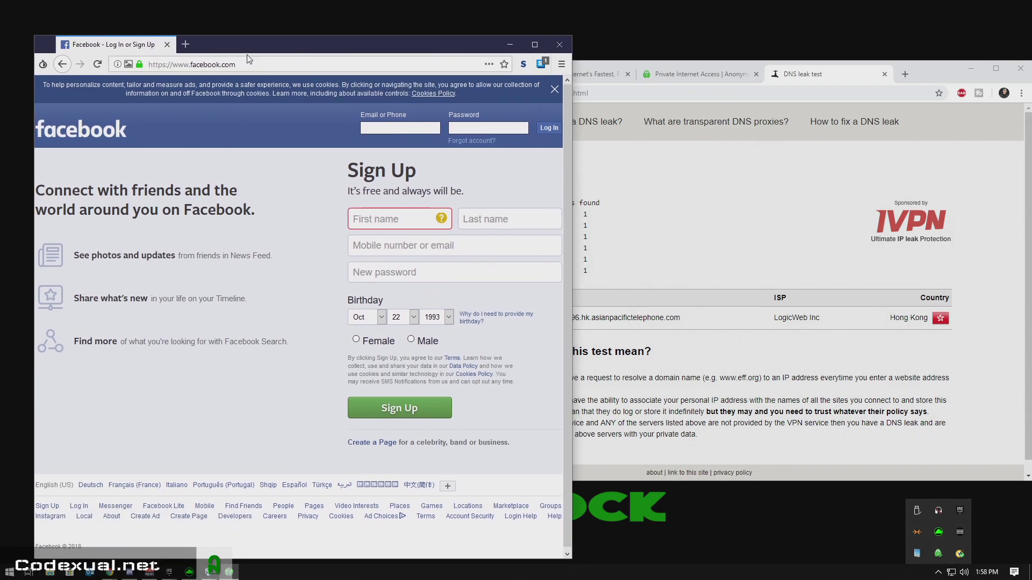
Highlight the Hong Kong IP and hostname in Chrome's DNS leak results.
click(784, 341)
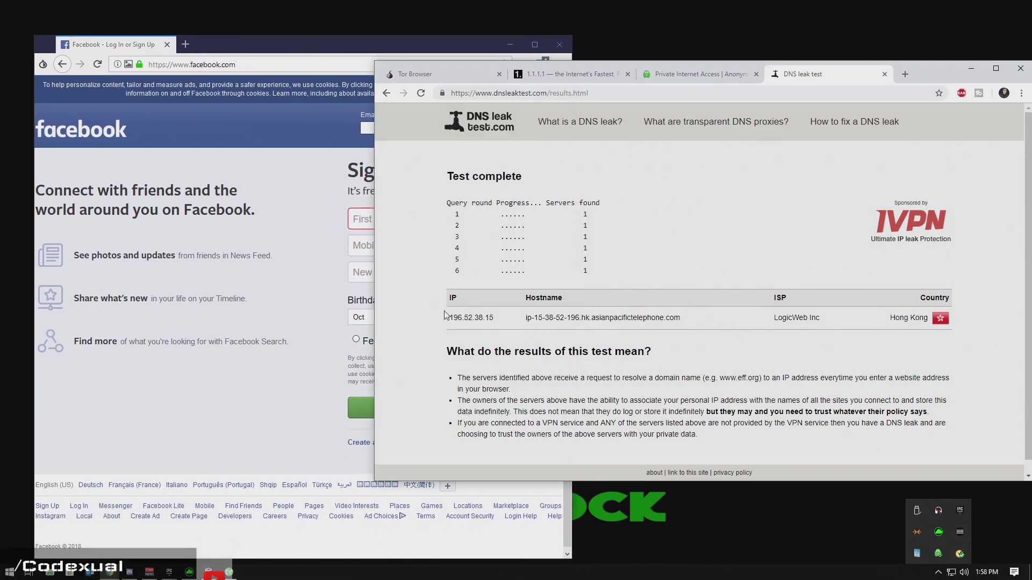
drag(454, 317, 687, 317)
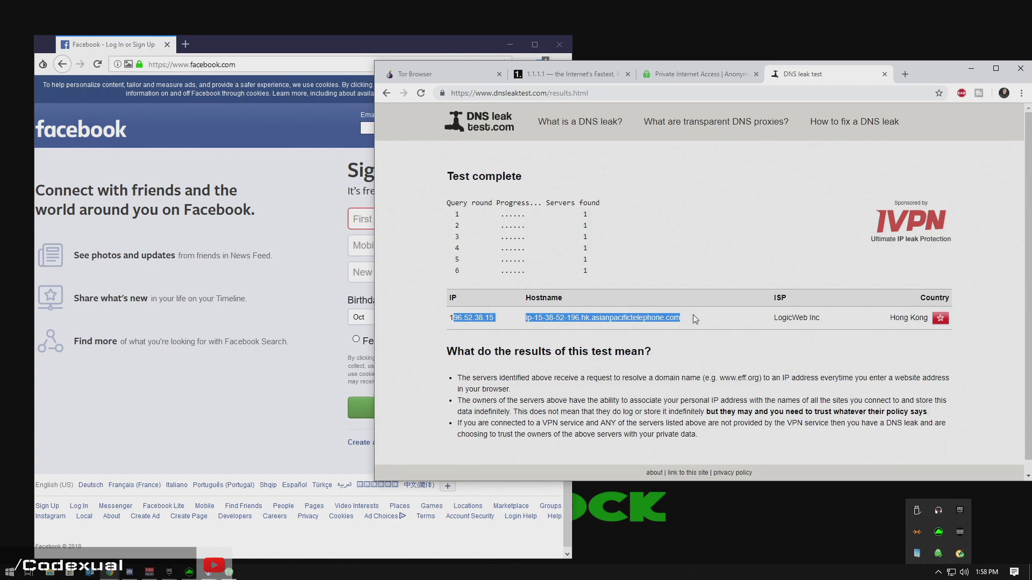
click(790, 342)
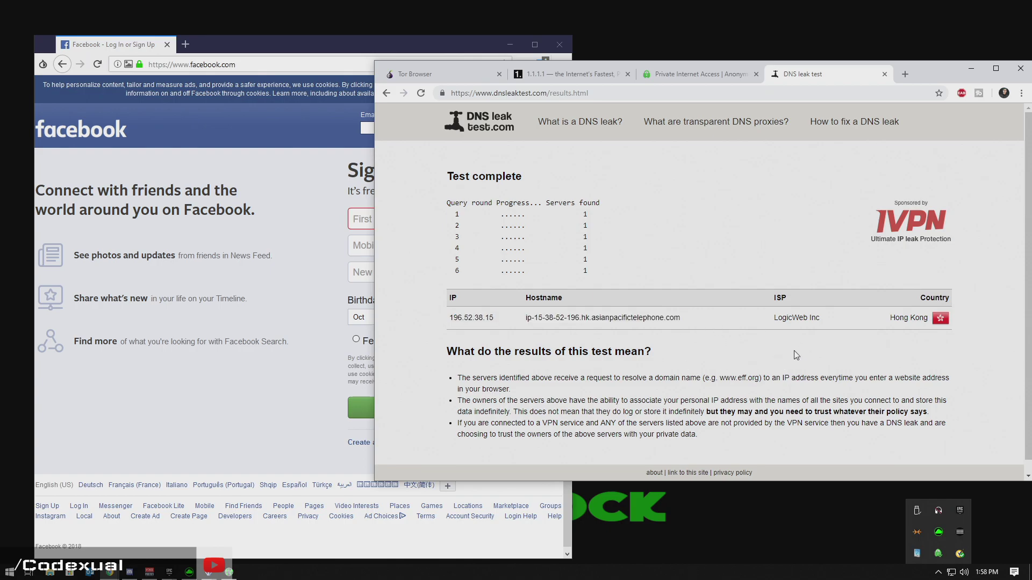
Switch PIA from the tray menu to the US Washington DC server.
right_click(938, 553)
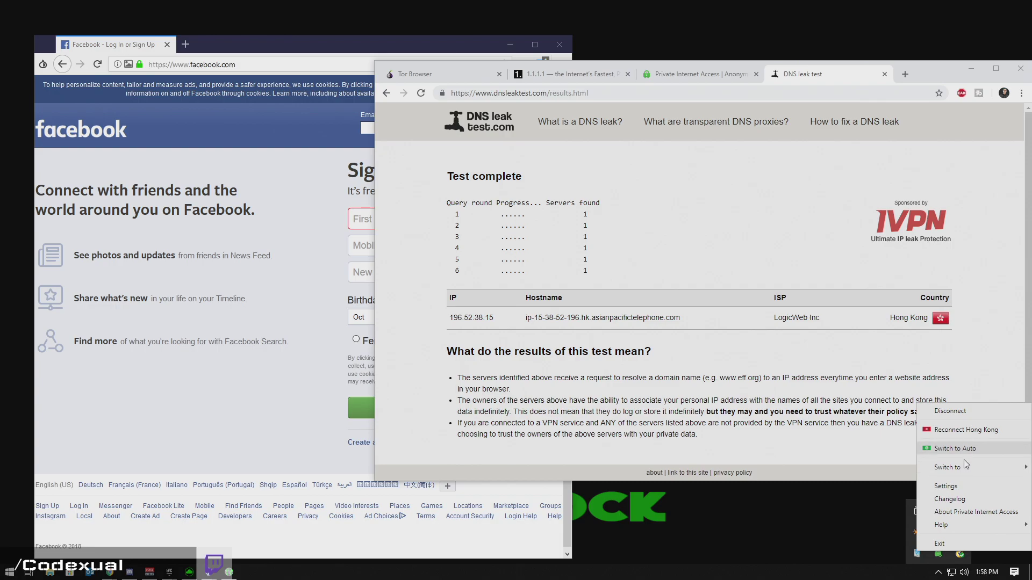
mouse_move(964, 466)
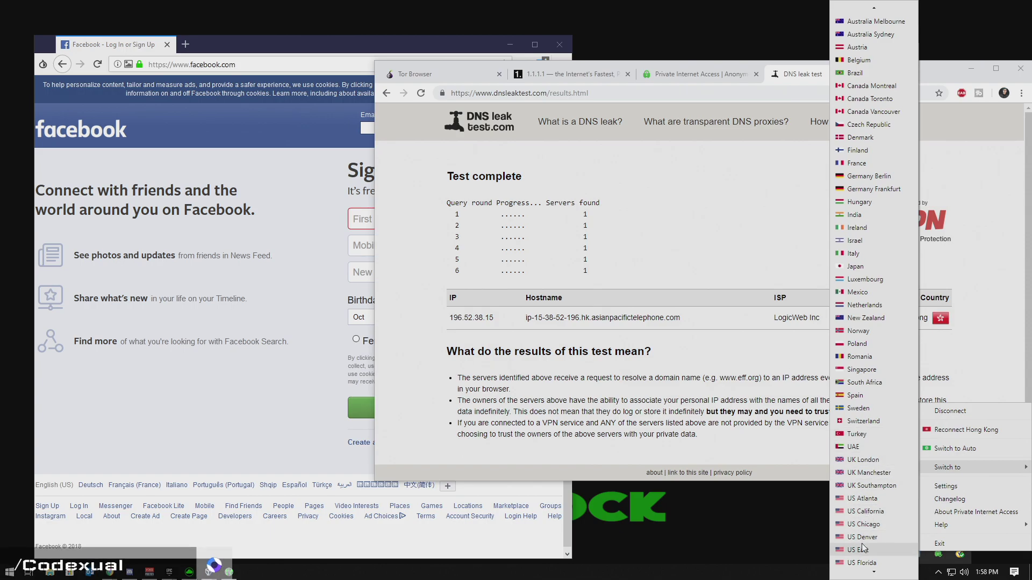
scroll(865, 513, down, 4)
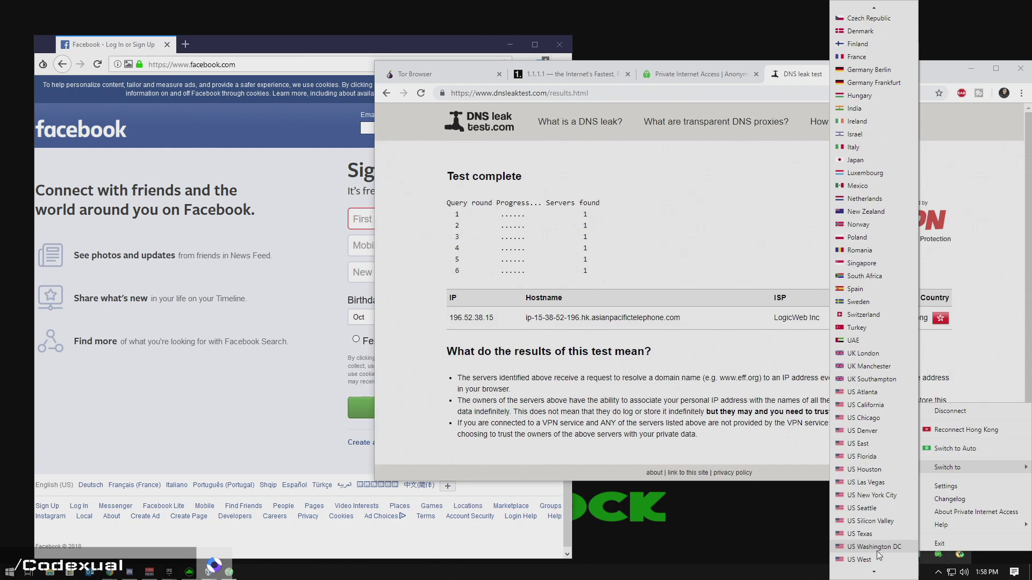
click(877, 547)
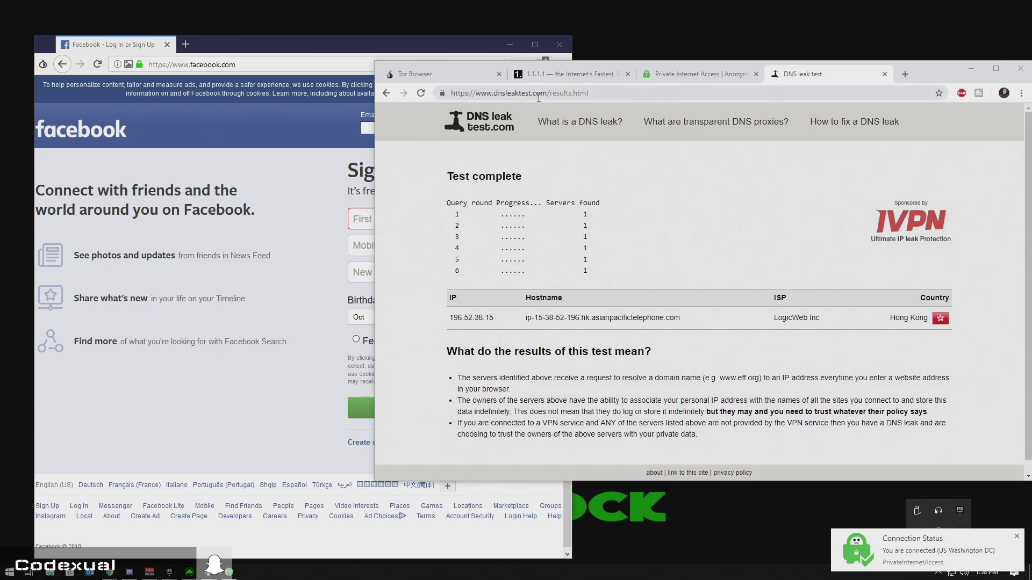
Return to the DNS leak test home page, note Ashburn, United States, and start the standard test.
drag(550, 95, 731, 98)
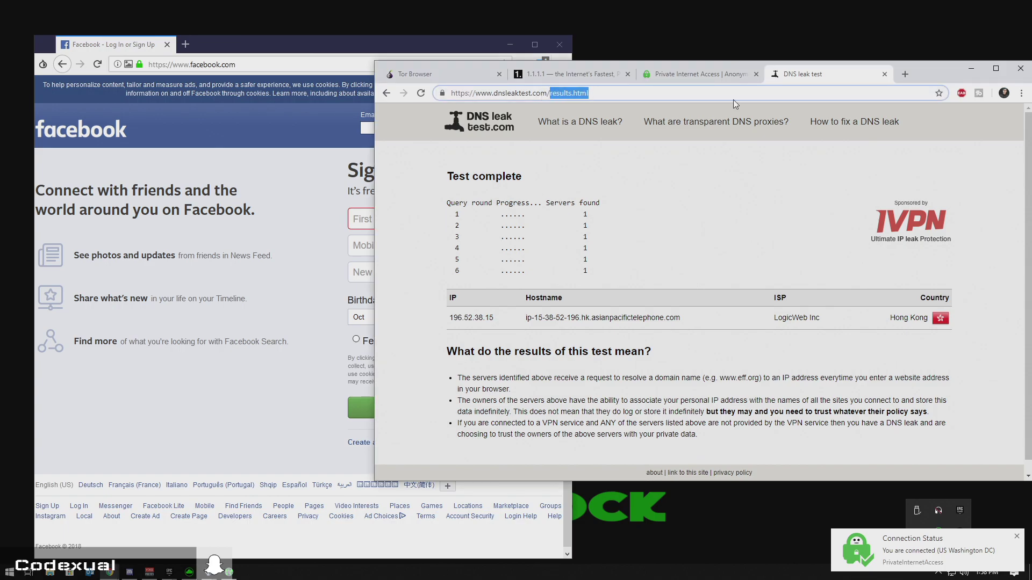
key(BackSpace)
key(Return)
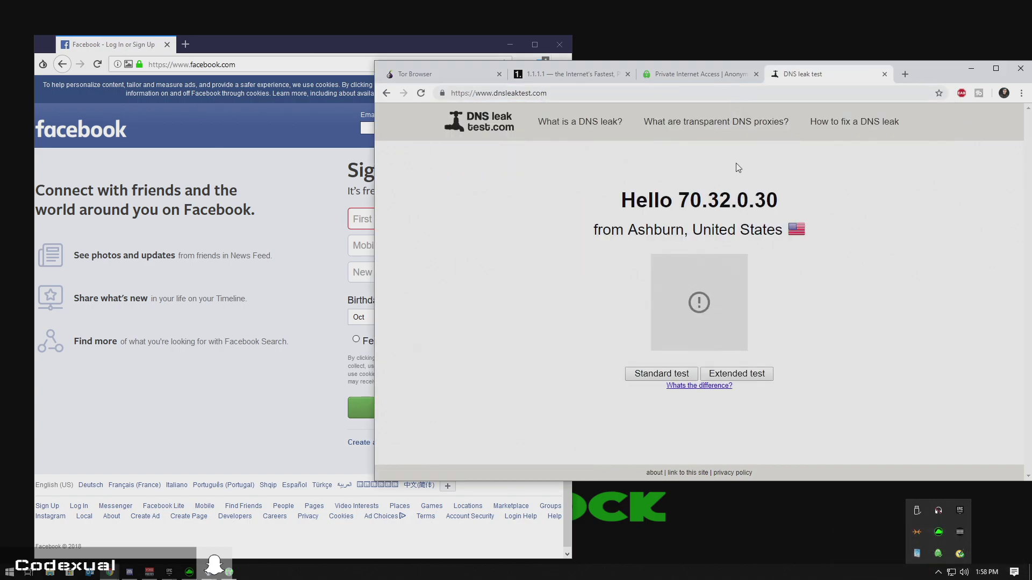
drag(645, 230, 769, 231)
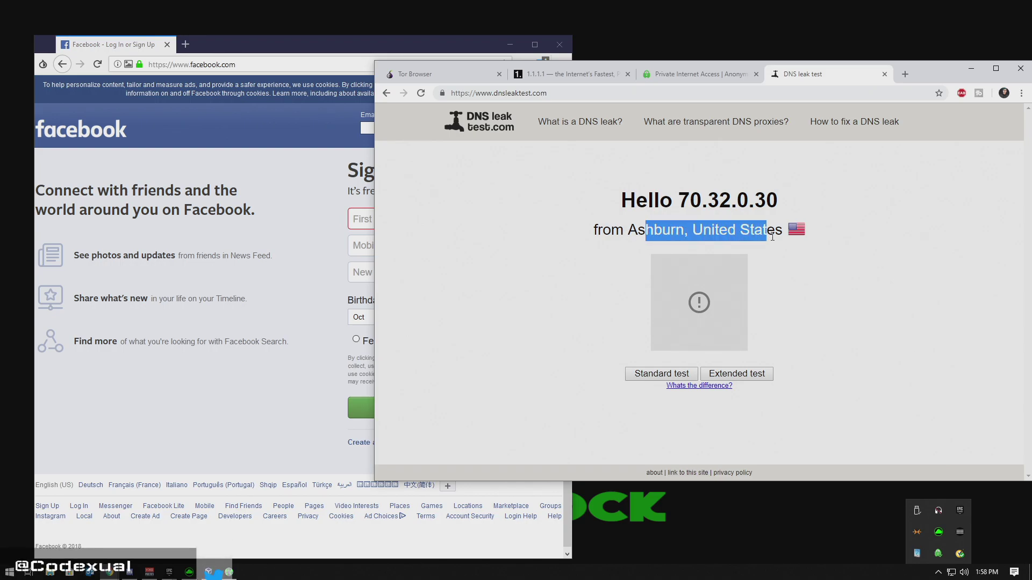
click(854, 341)
click(660, 374)
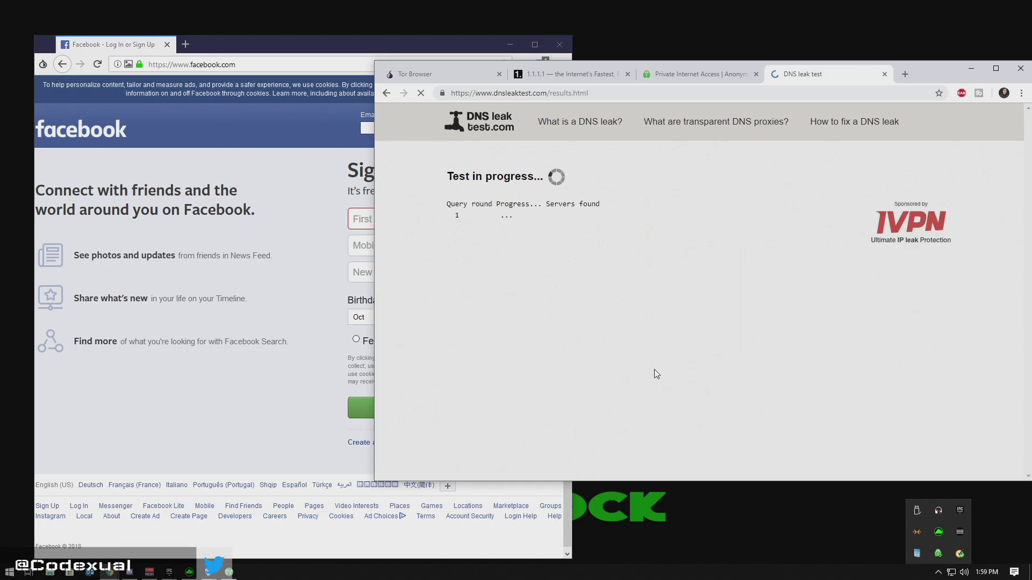
Reload the Facebook page in Tor Browser.
click(243, 112)
click(214, 65)
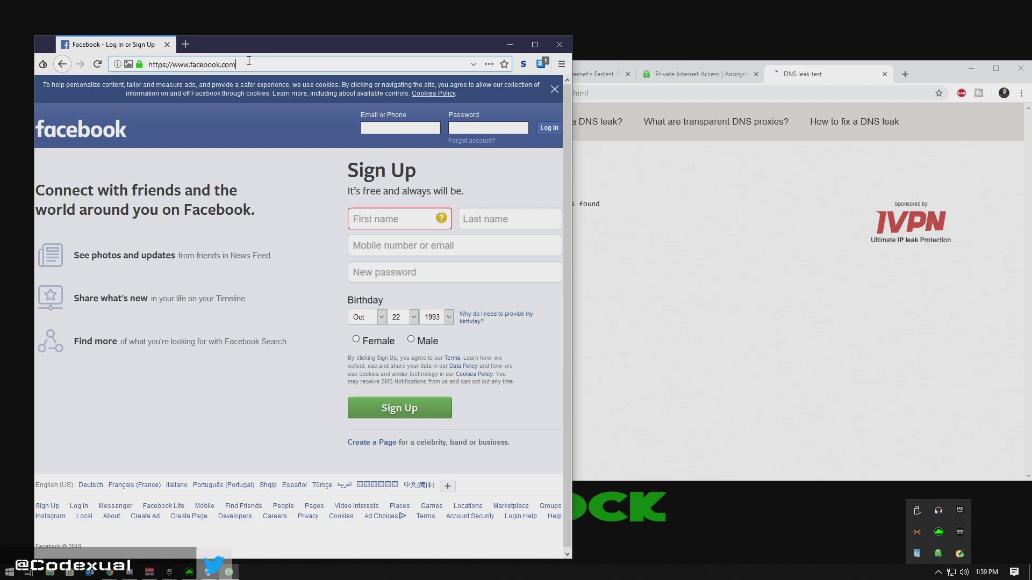
key(Return)
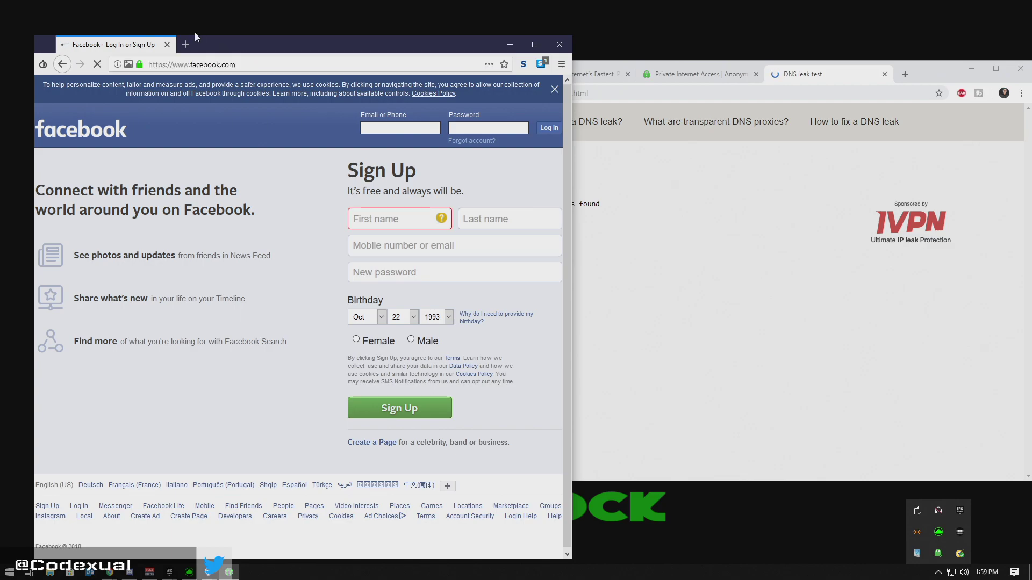
mouse_move(226, 41)
mouse_down()
mouse_move(269, 24)
mouse_move(238, 24)
mouse_move(245, 45)
mouse_up()
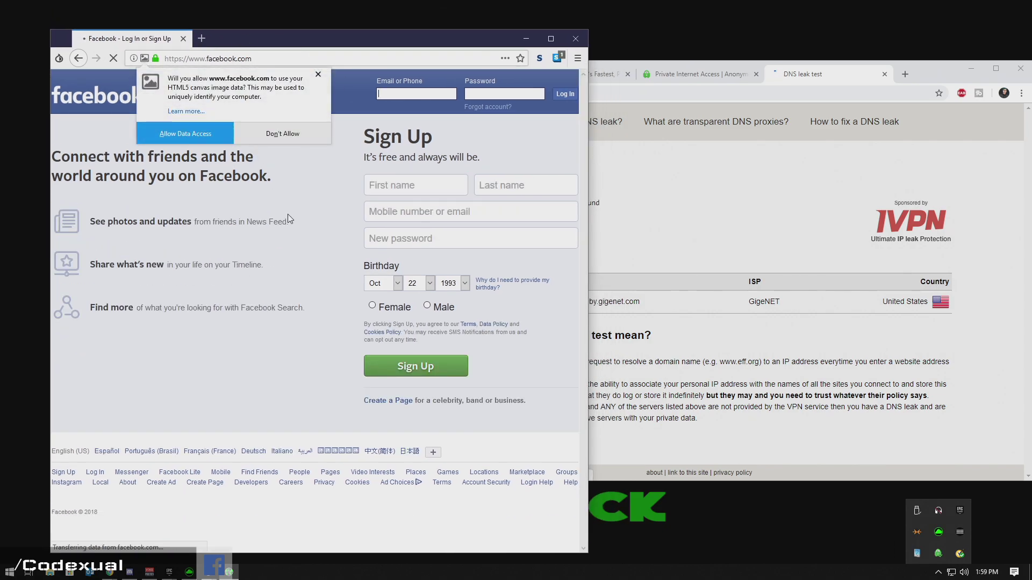
Highlight Chrome's new GigeNET United States result, then select Tor's Facebook address.
click(749, 365)
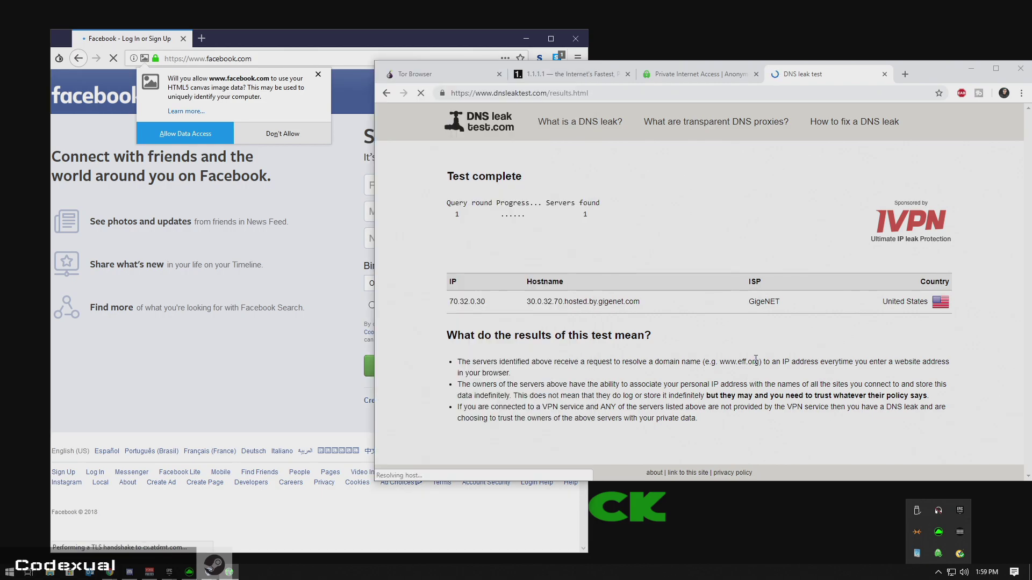
drag(448, 302, 1000, 284)
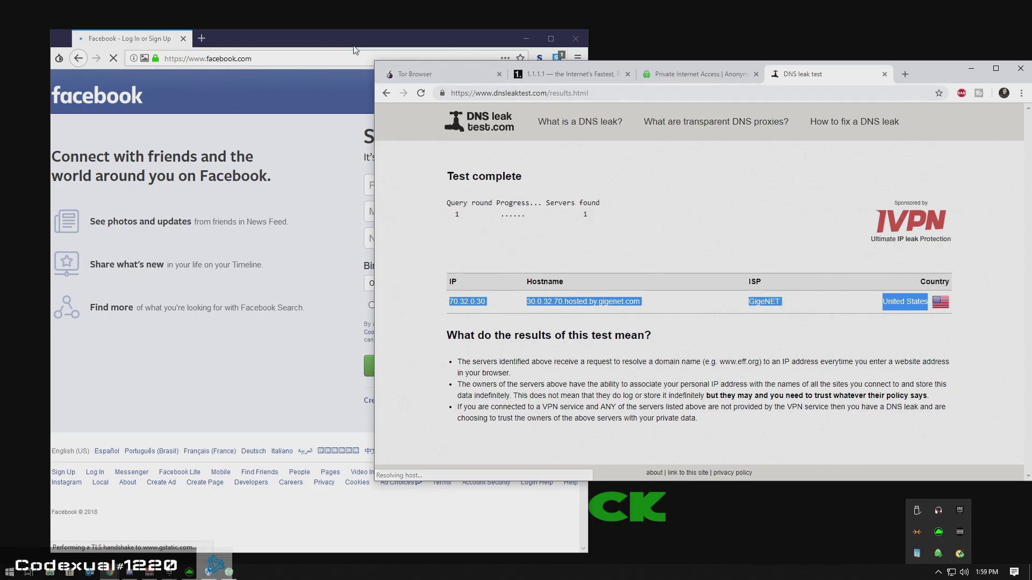
drag(354, 50, 461, 44)
click(445, 52)
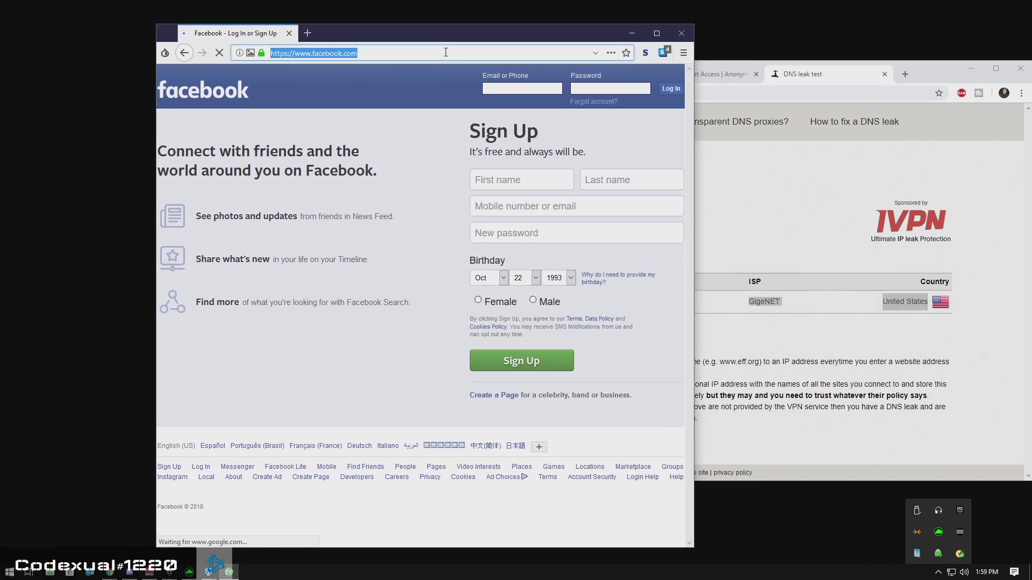
Go to dnsleaktest.com in Tor Browser and highlight its Germany location for 185.220.101.47.
text(dnslee)
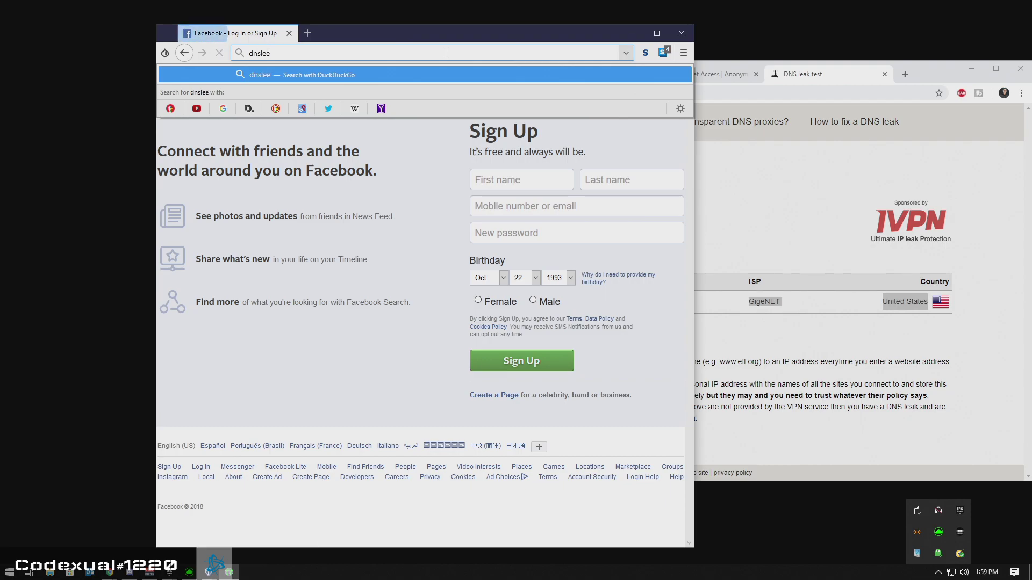
key(BackSpace)
text(ak)
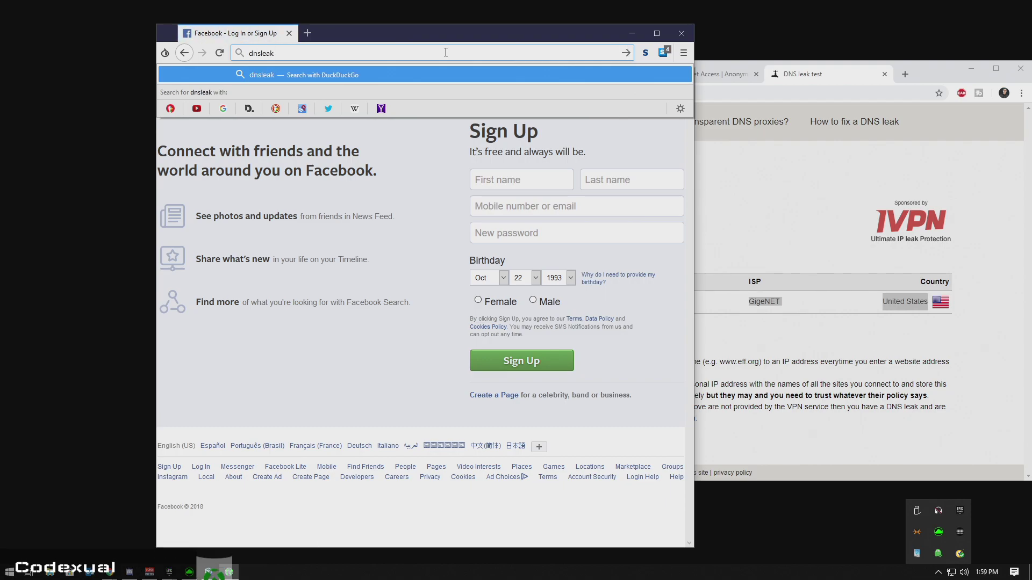
text(test.com)
key(Return)
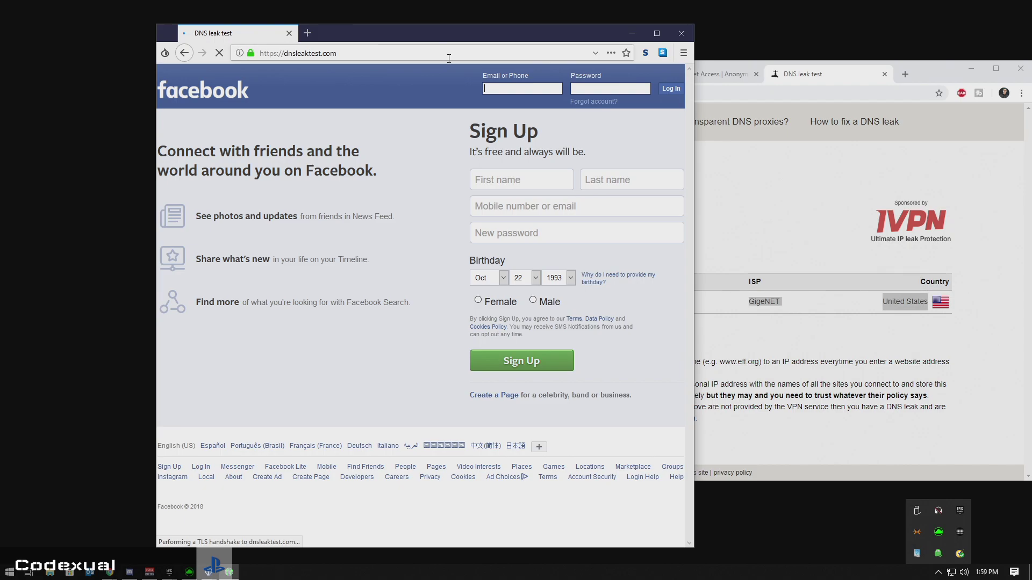
drag(454, 37, 527, 46)
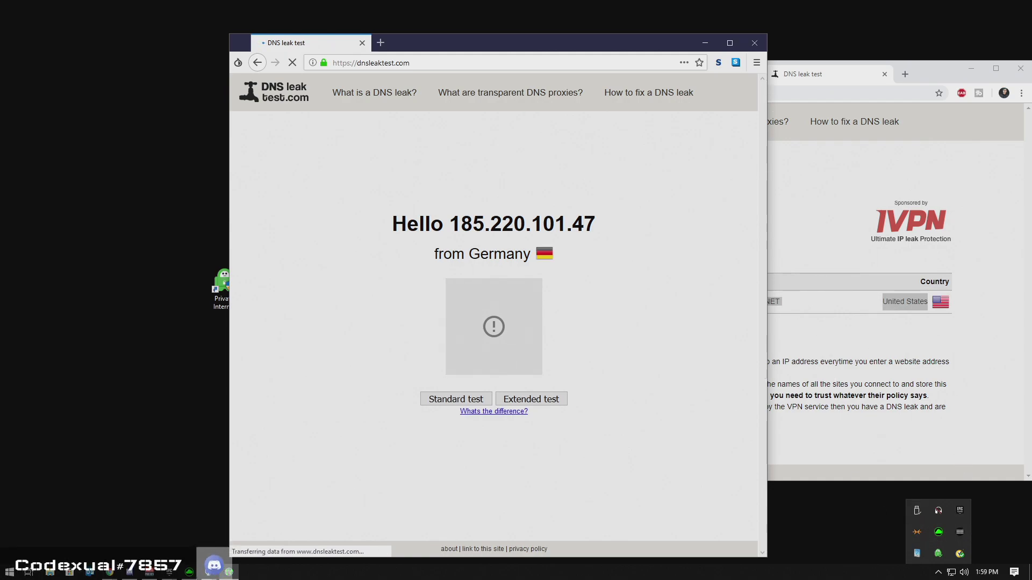
drag(470, 252, 526, 246)
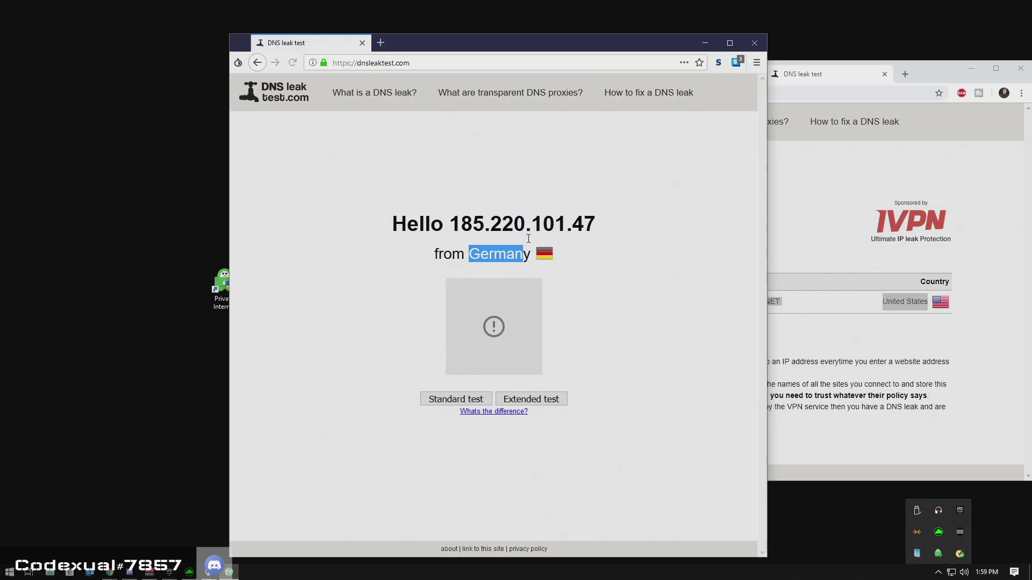
drag(476, 48, 513, 42)
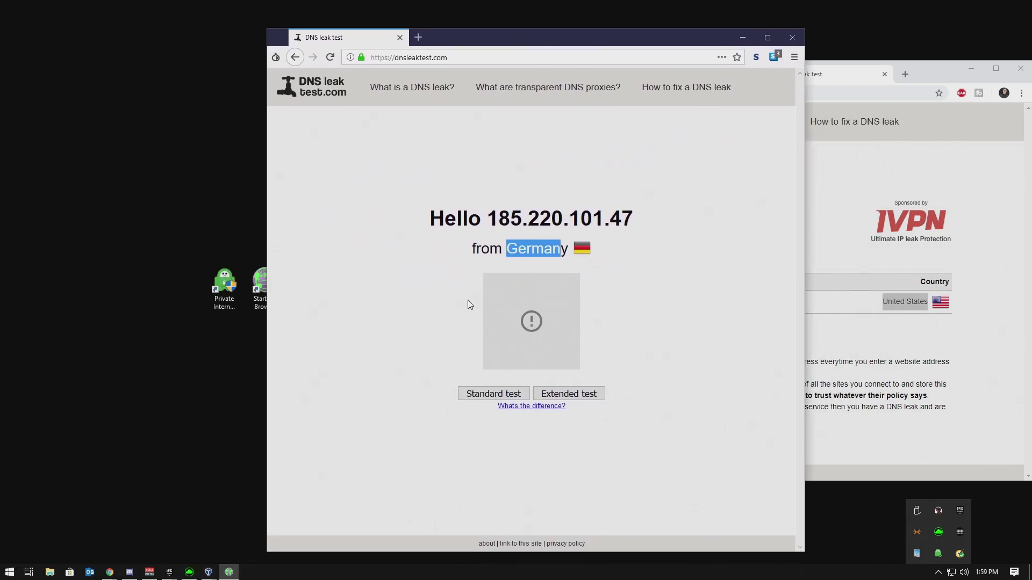
Start the standard DNS leak test in Tor Browser and position its window beside Chrome's United States results.
click(483, 396)
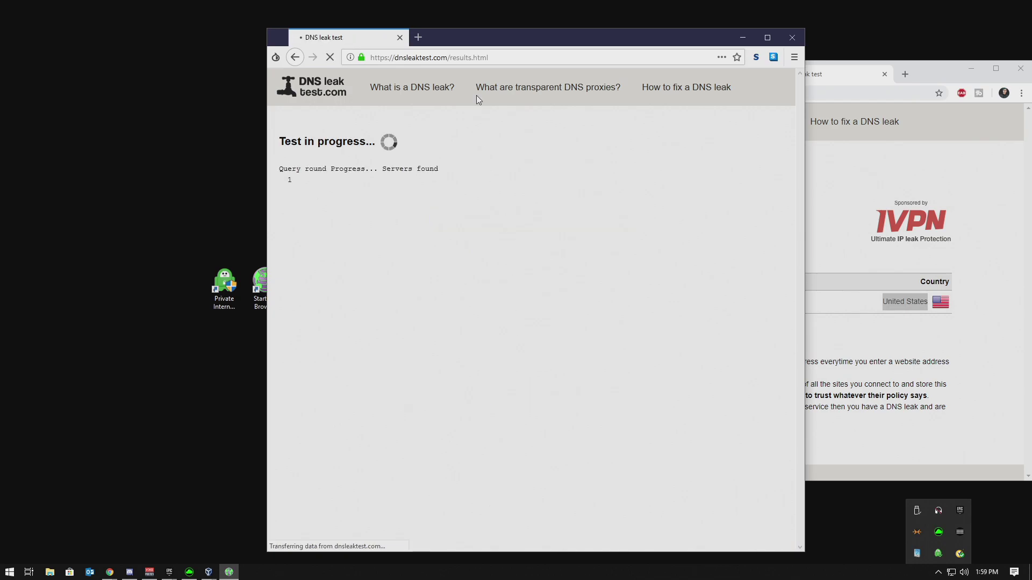
drag(479, 40, 284, 44)
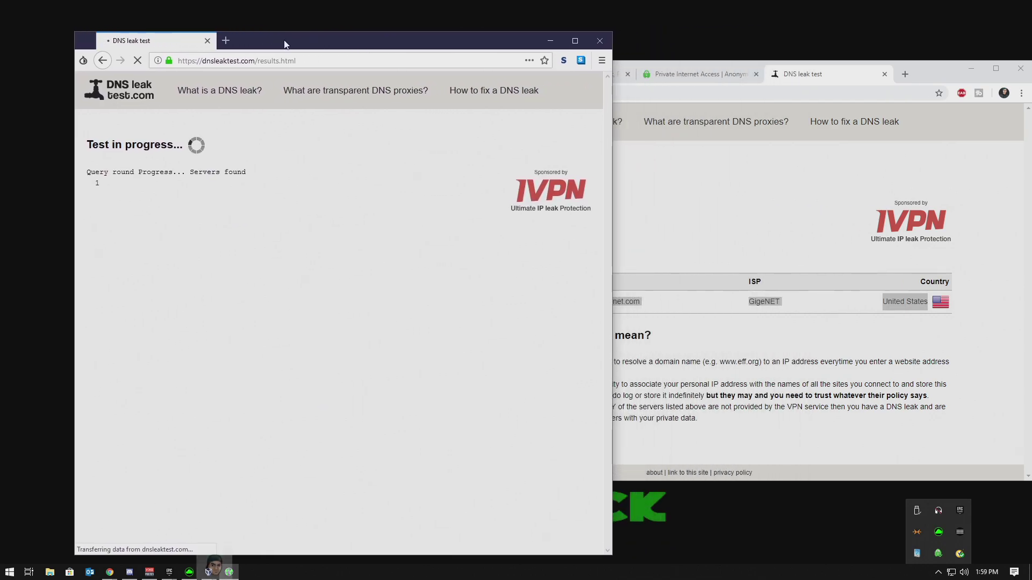
click(678, 361)
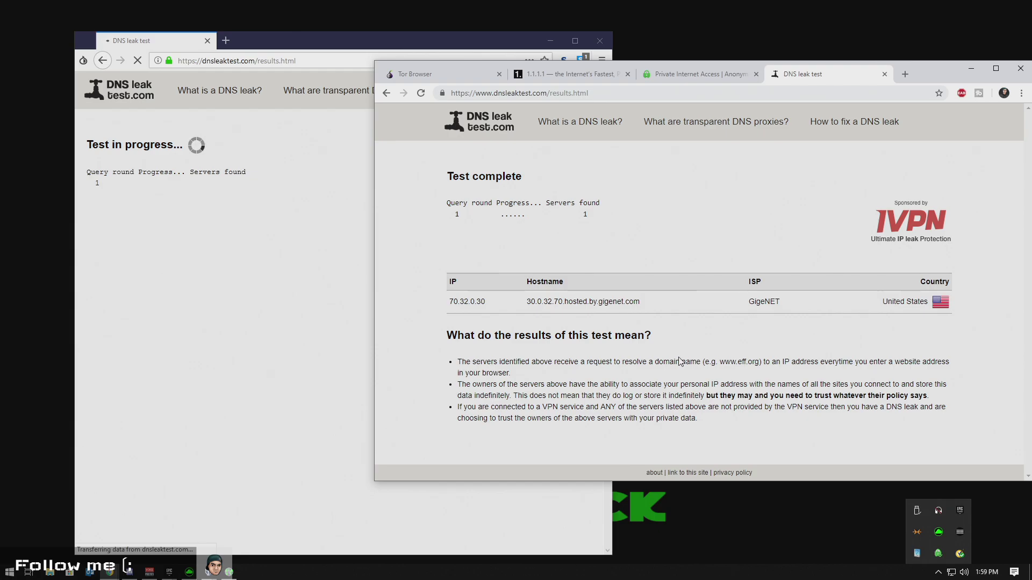
drag(326, 51, 414, 53)
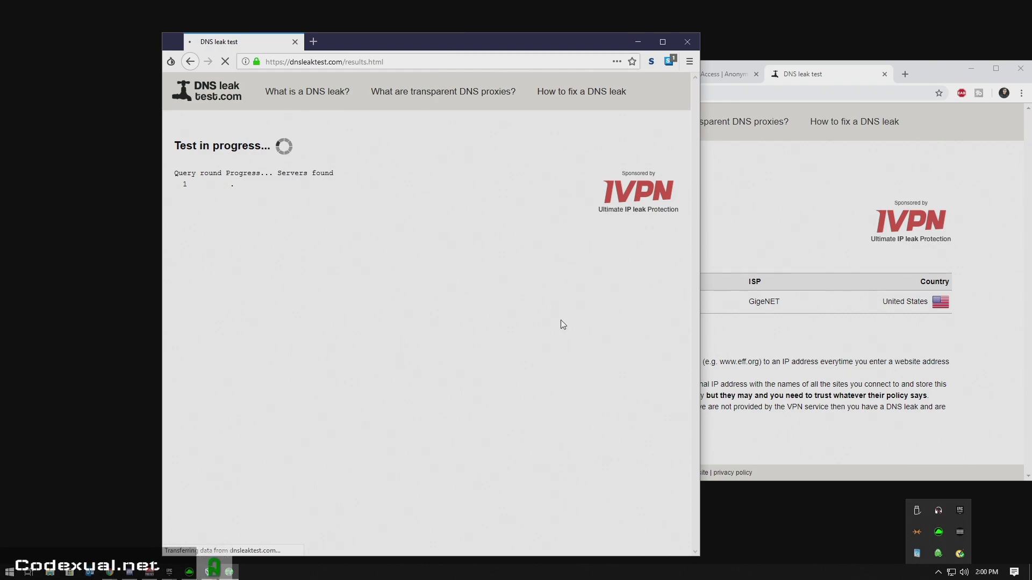
drag(357, 35, 414, 28)
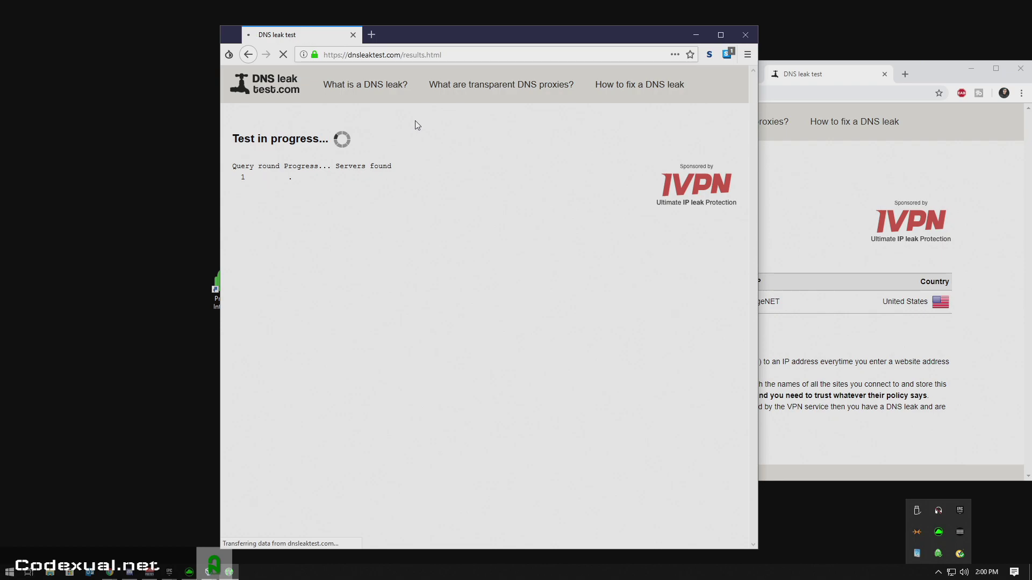